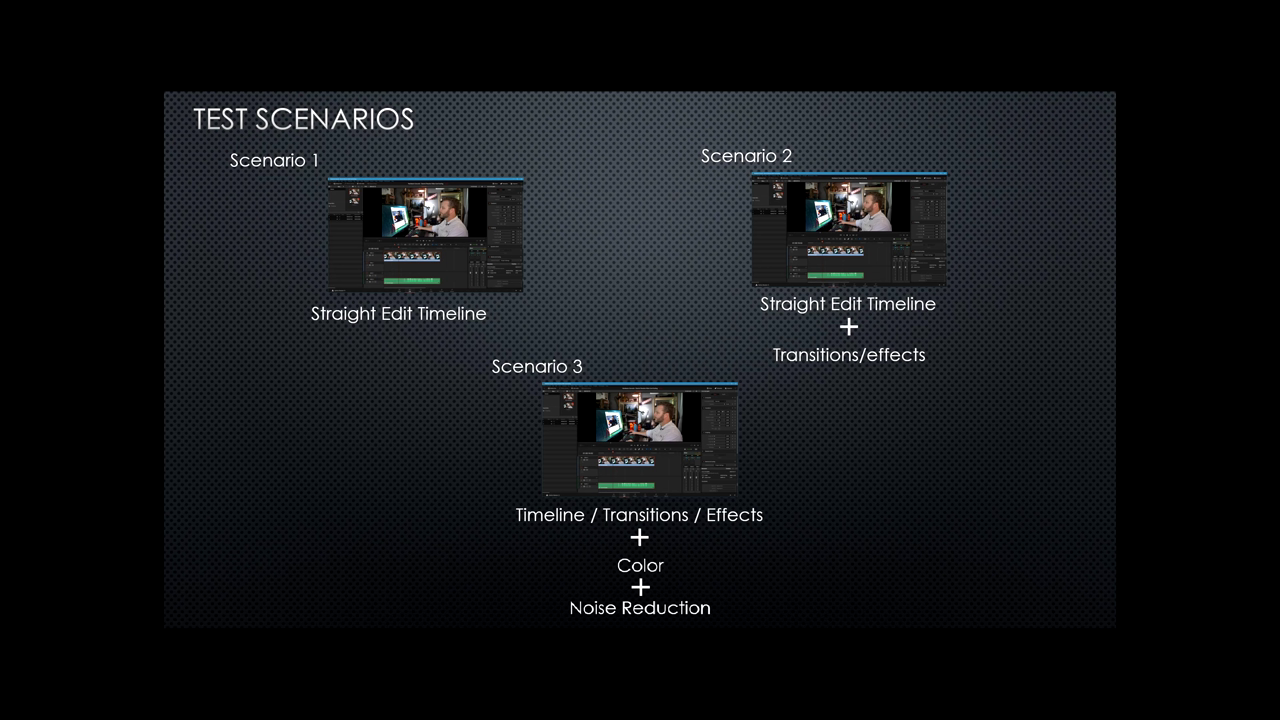
Advance the presentation to the Test Prep slide, then move to the National Parks 2018 project.
left_click(888, 534)
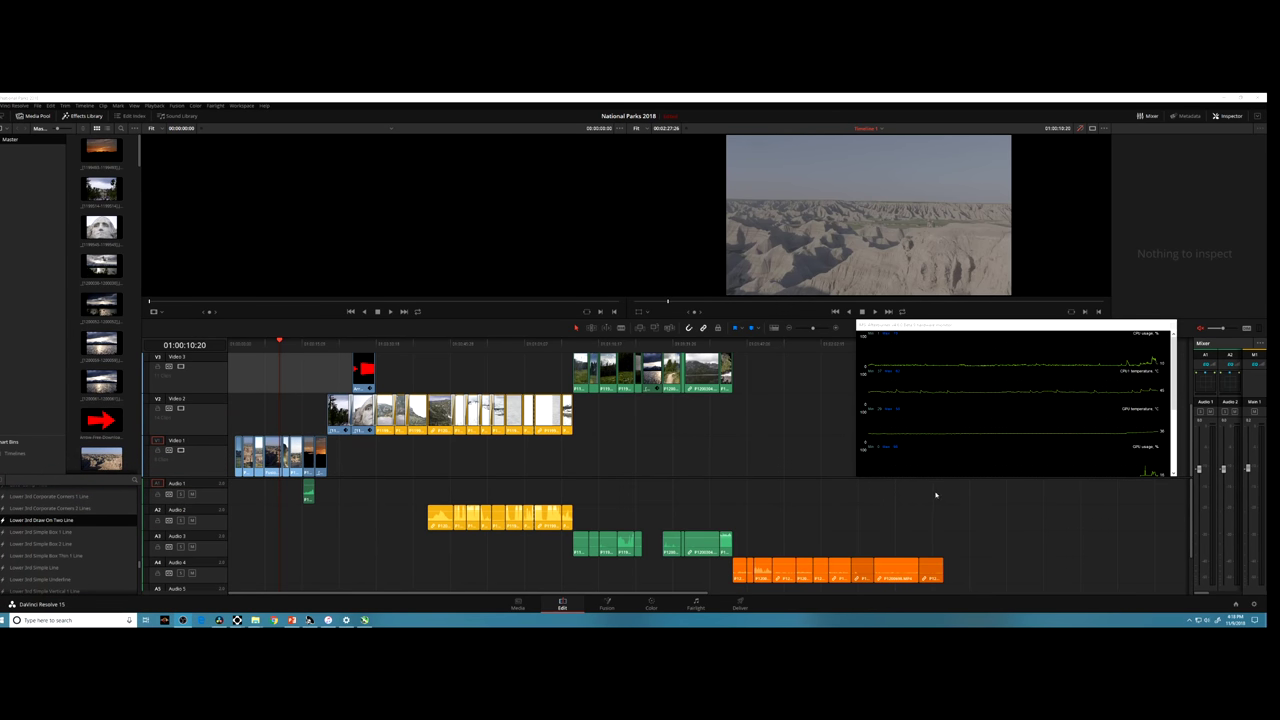
Review the GPU settings in Preferences > Configuration and cancel without changes.
left_click(1078, 127)
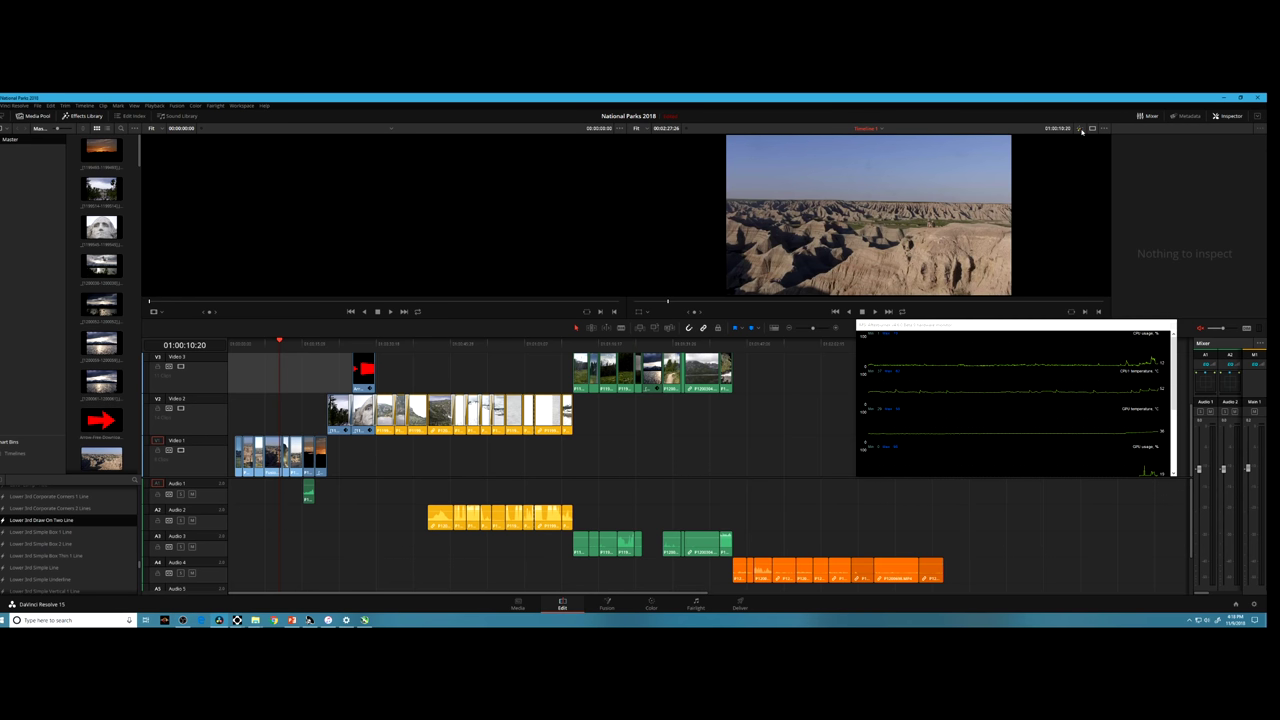
left_click(15, 105)
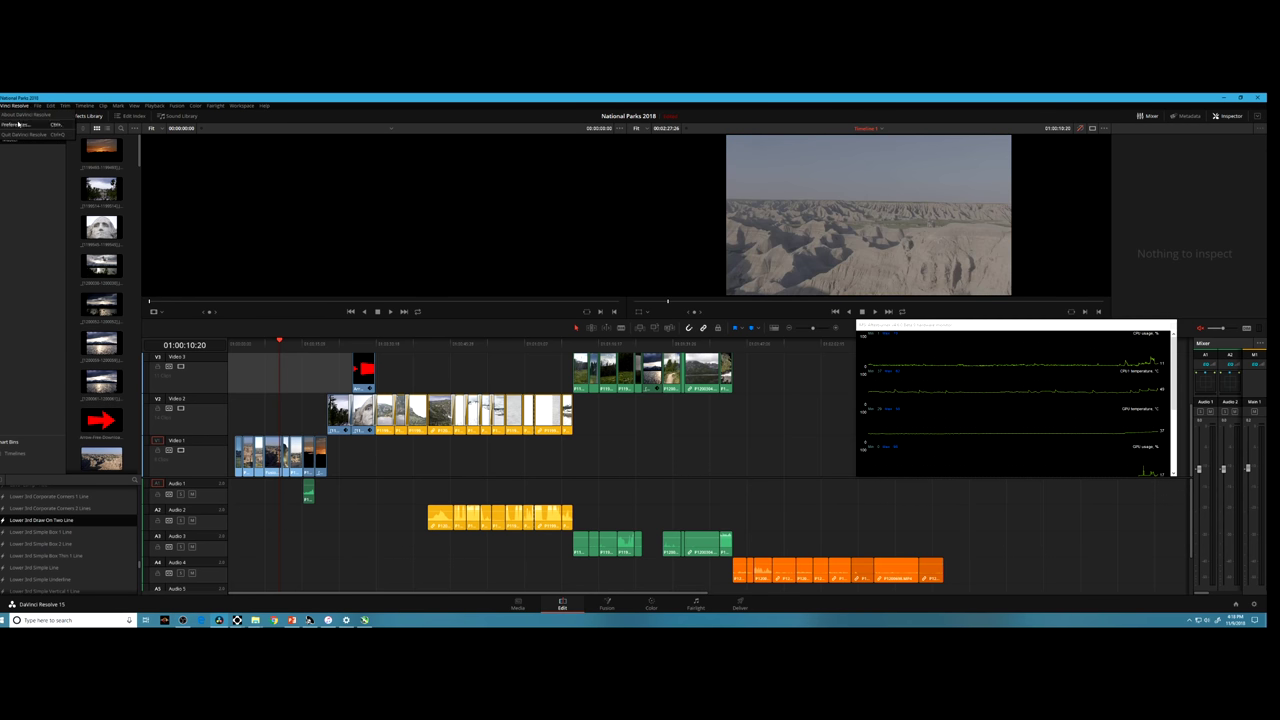
left_click(30, 124)
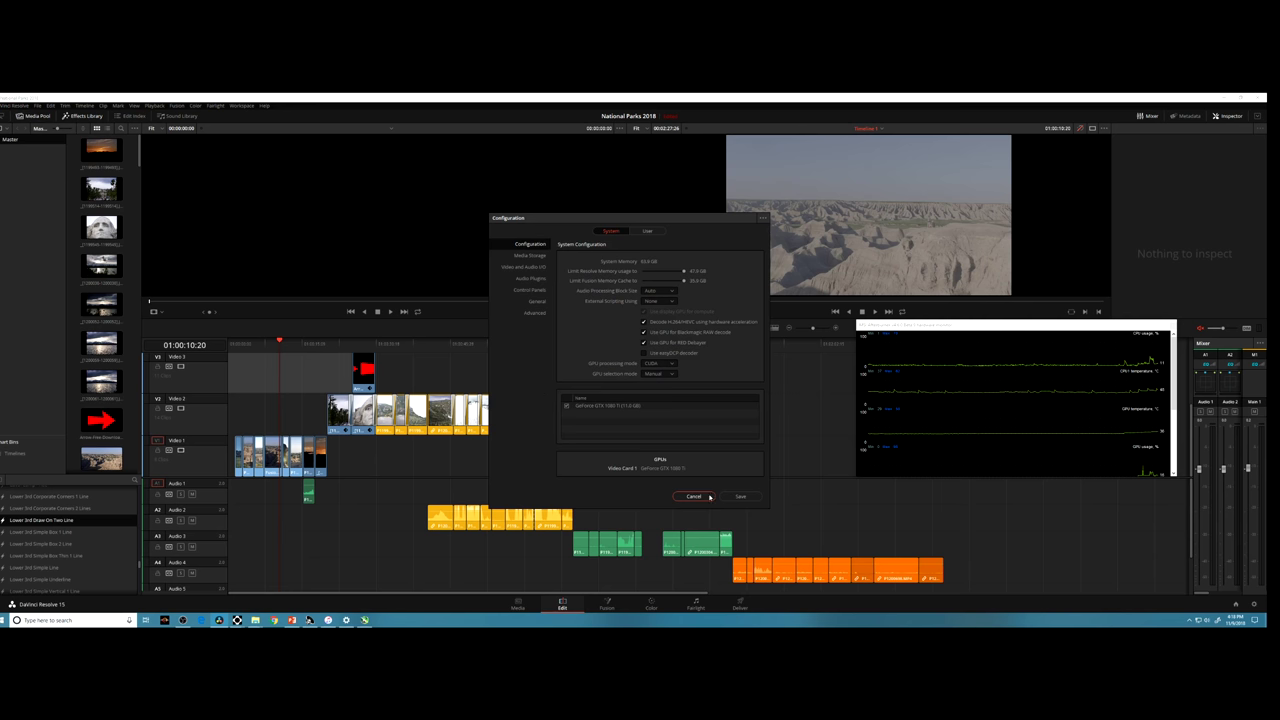
left_click(694, 496)
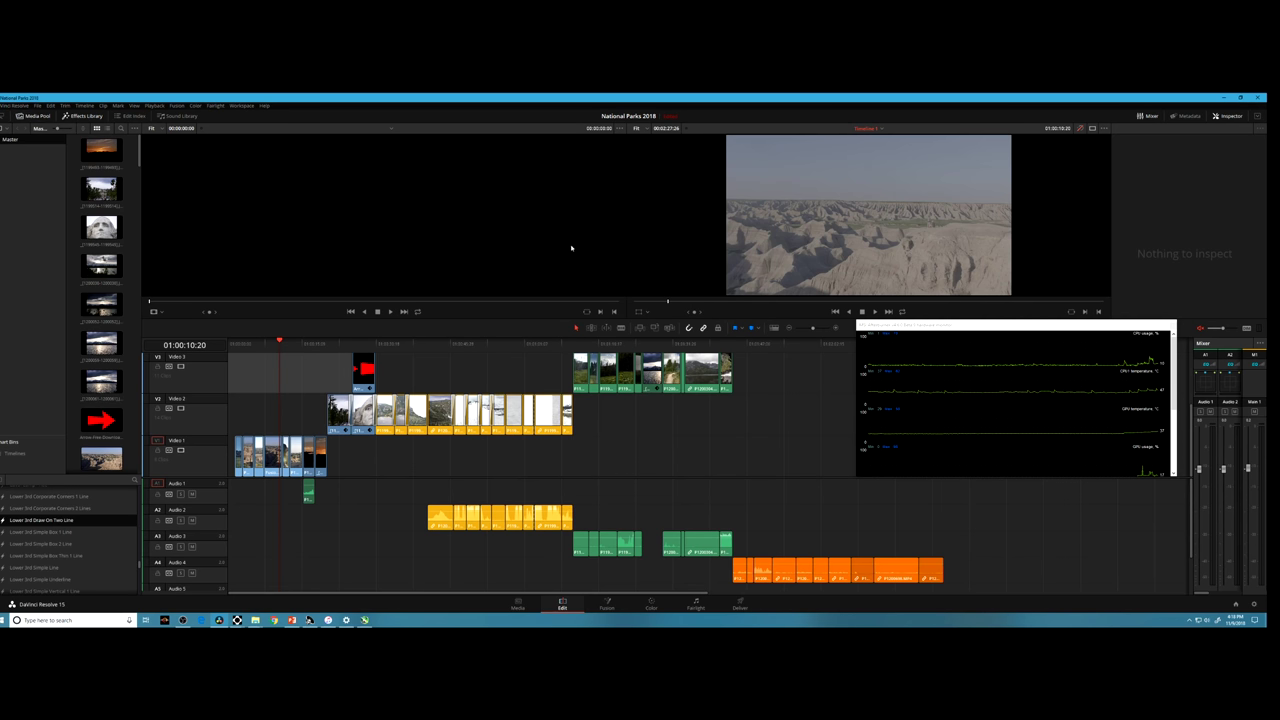
Confirm Render Cache is set to None, then play the timeline from its start.
left_click(154, 105)
mouse_move(170, 146)
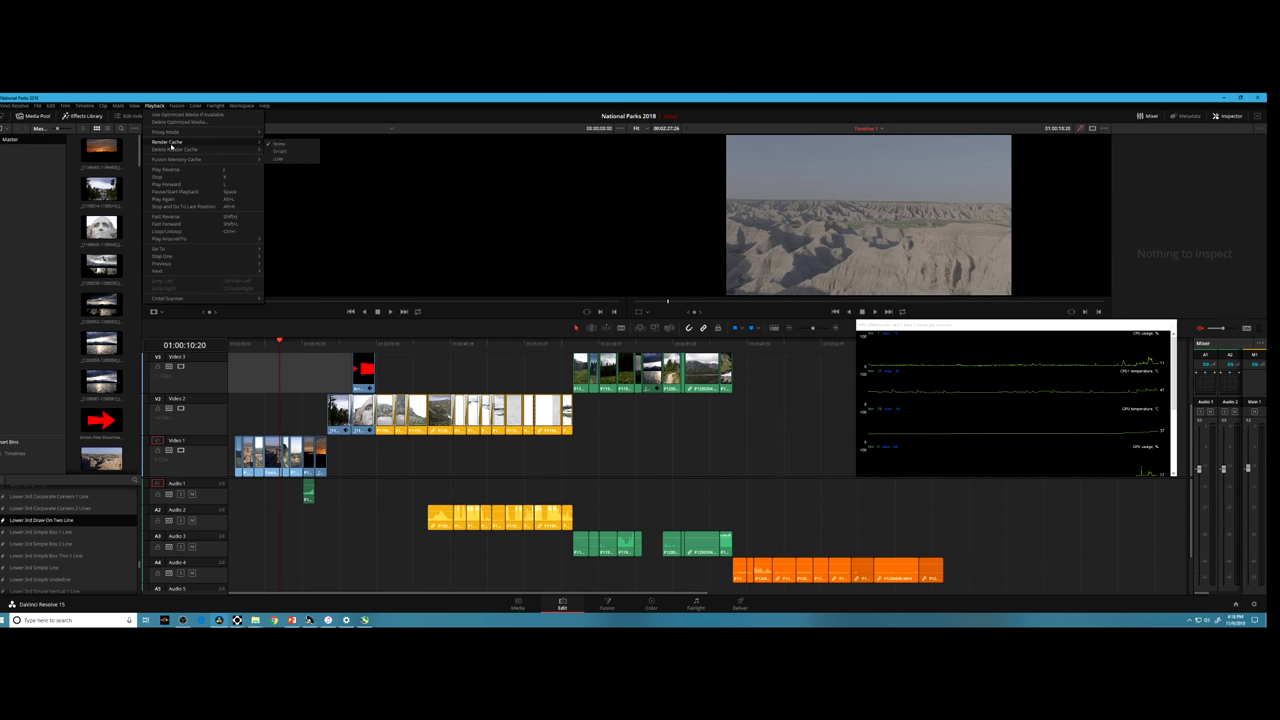
left_click(713, 311)
key("Home")
key("space")
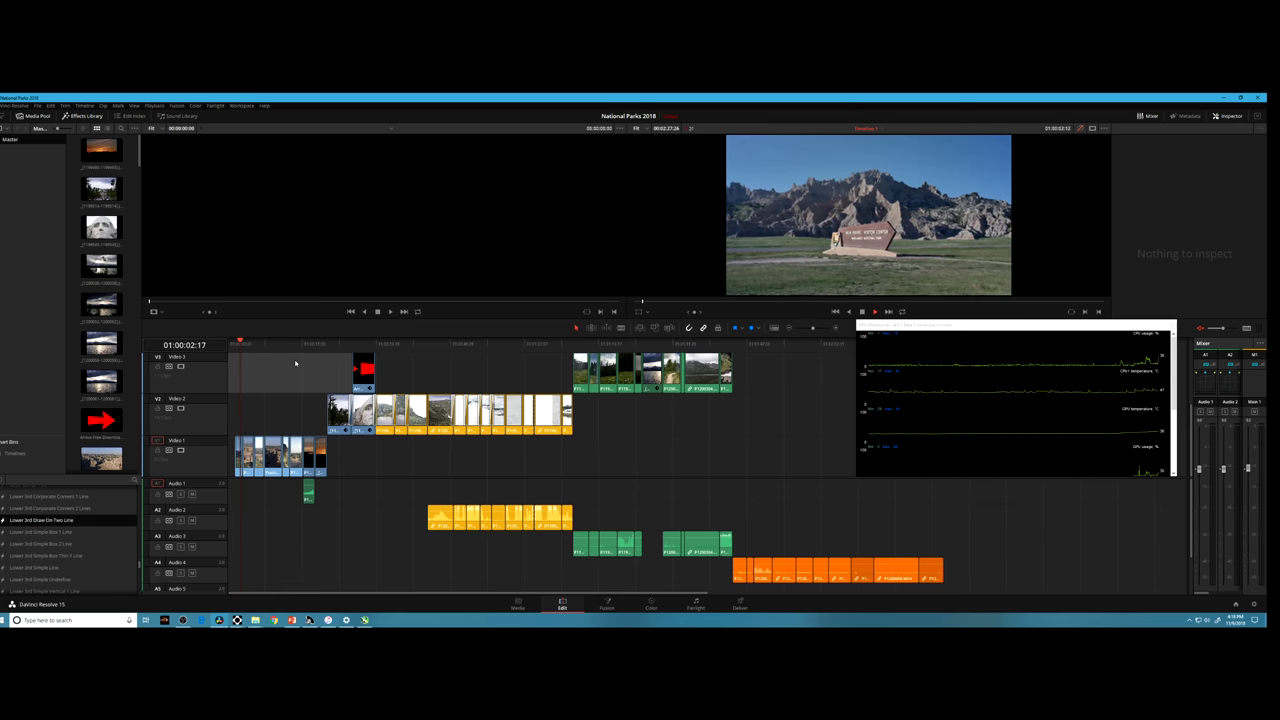
Switch to the single large viewer and let the timeline play to 01:00:58:14.
left_click(1092, 128)
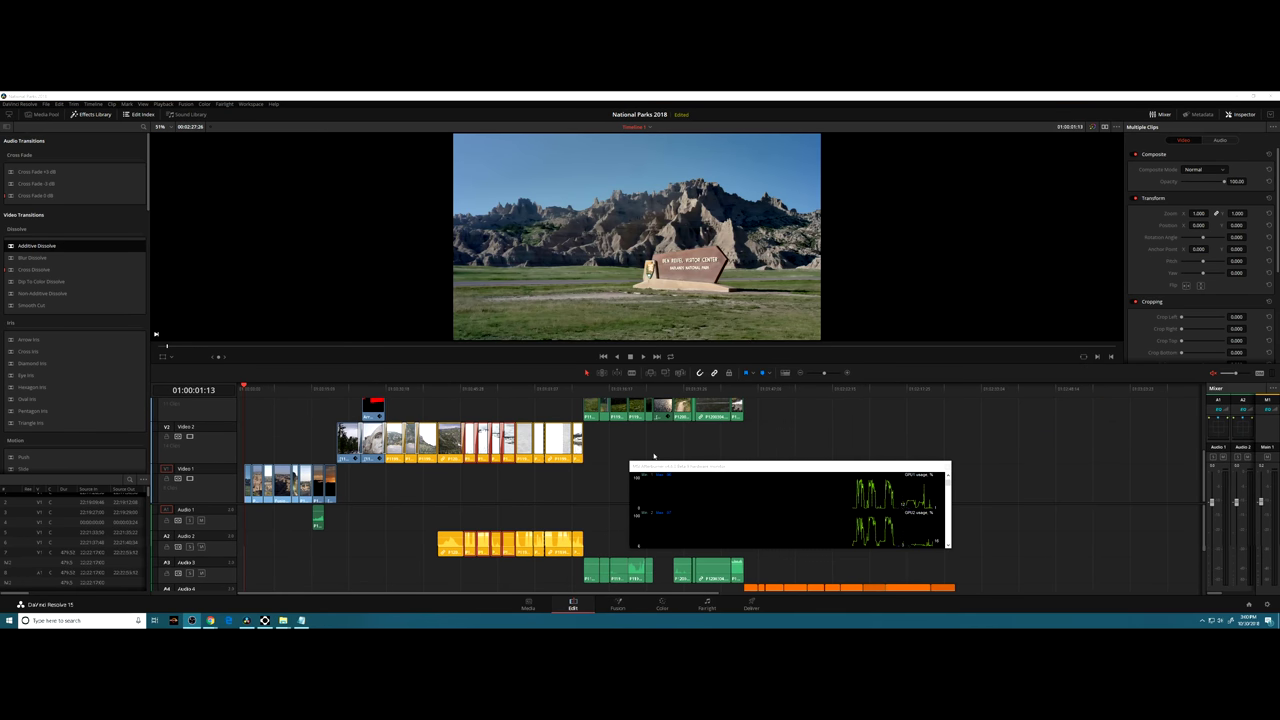
Place the MSI Afterburner GPU monitor beside the timeline and restart playback.
left_click_drag(720, 468, 871, 410)
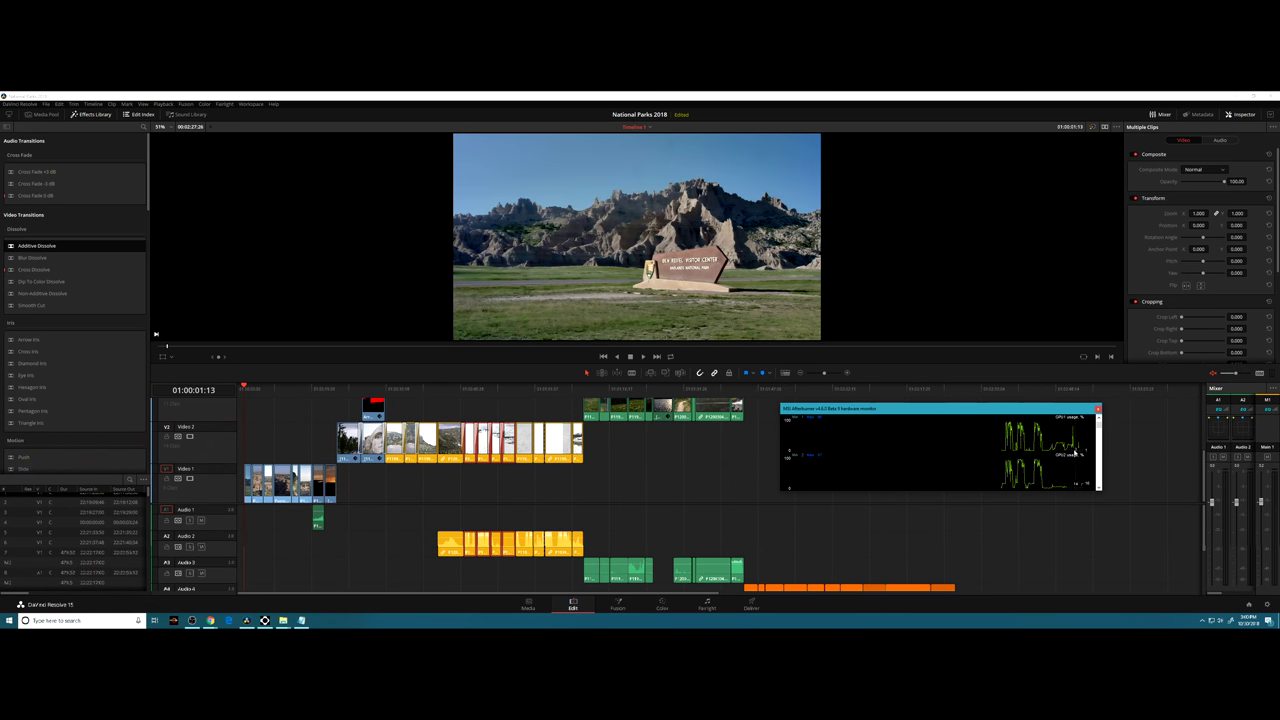
left_click(1068, 173)
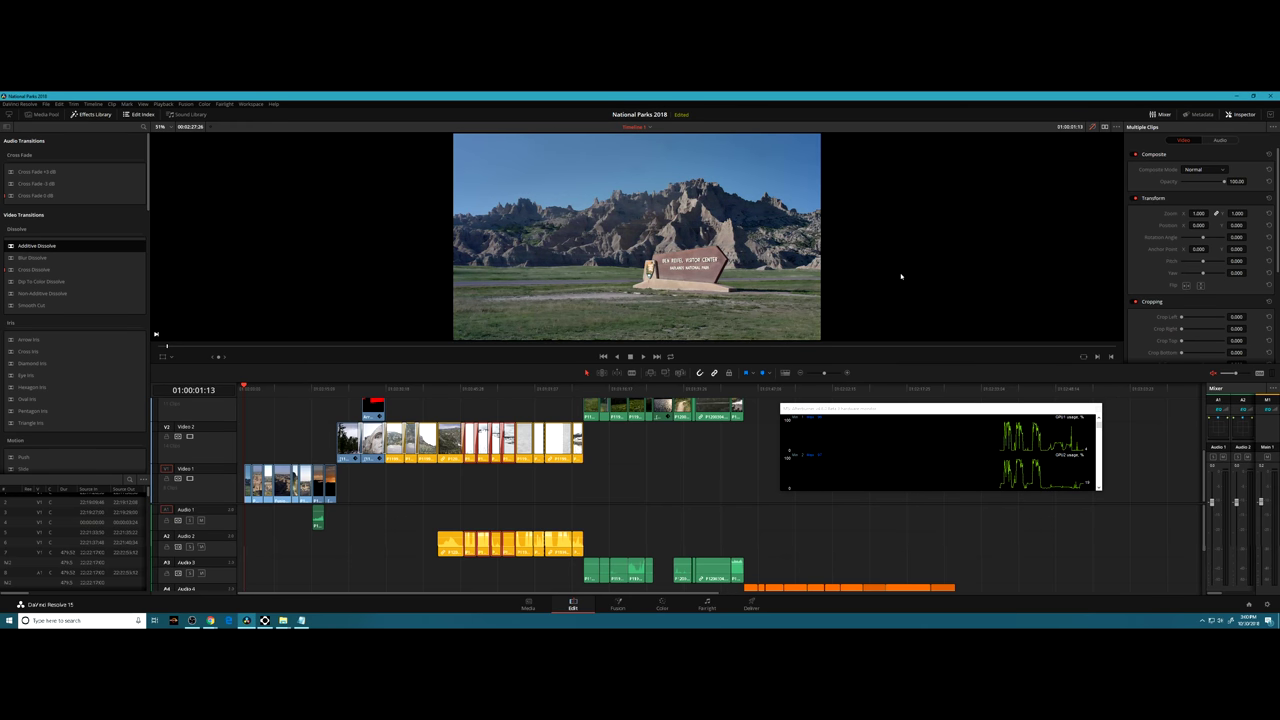
left_click(643, 357)
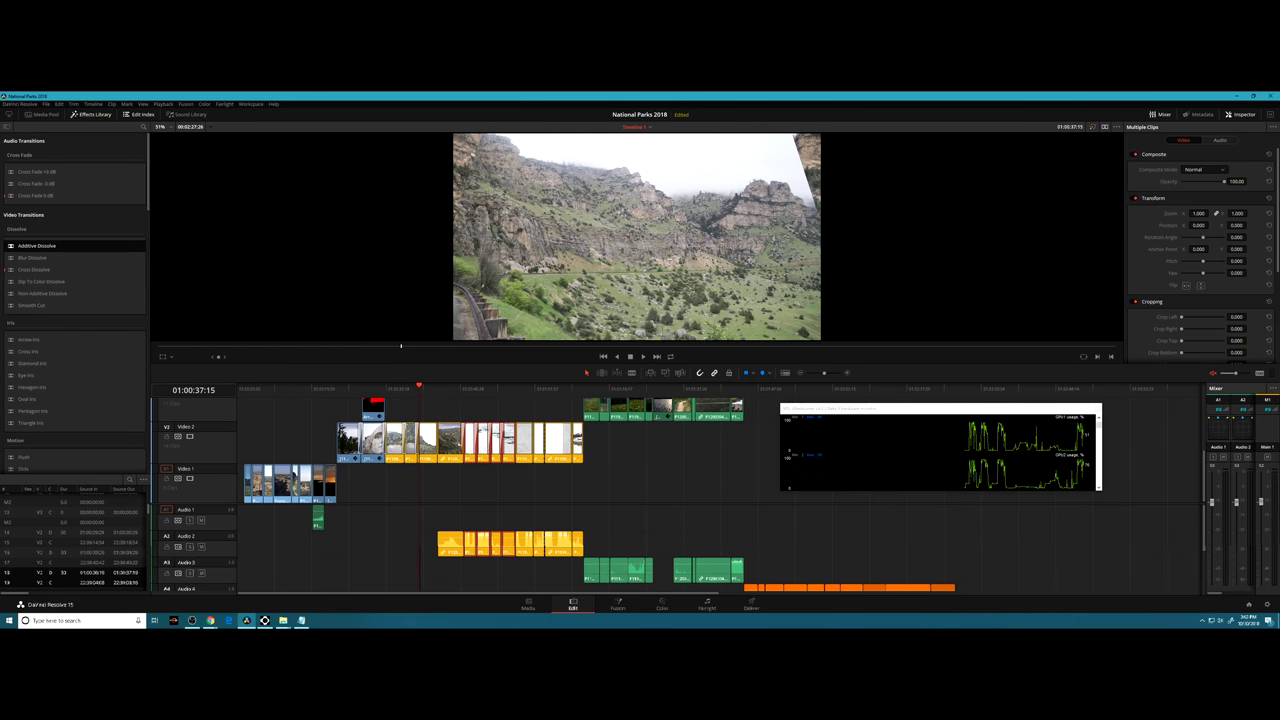
Play on from the snowy canyon shot, then reposition the playhead to 01:00:46:19.
left_click_drag(419, 388, 448, 389)
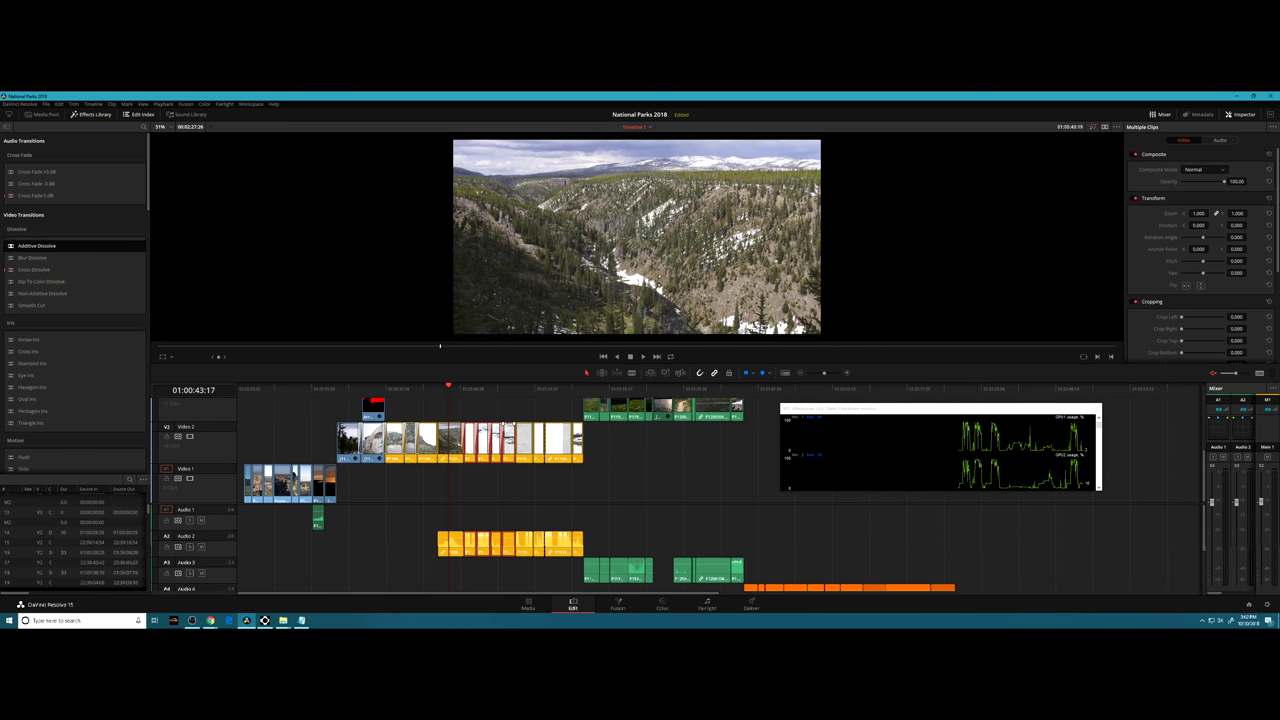
left_click(643, 357)
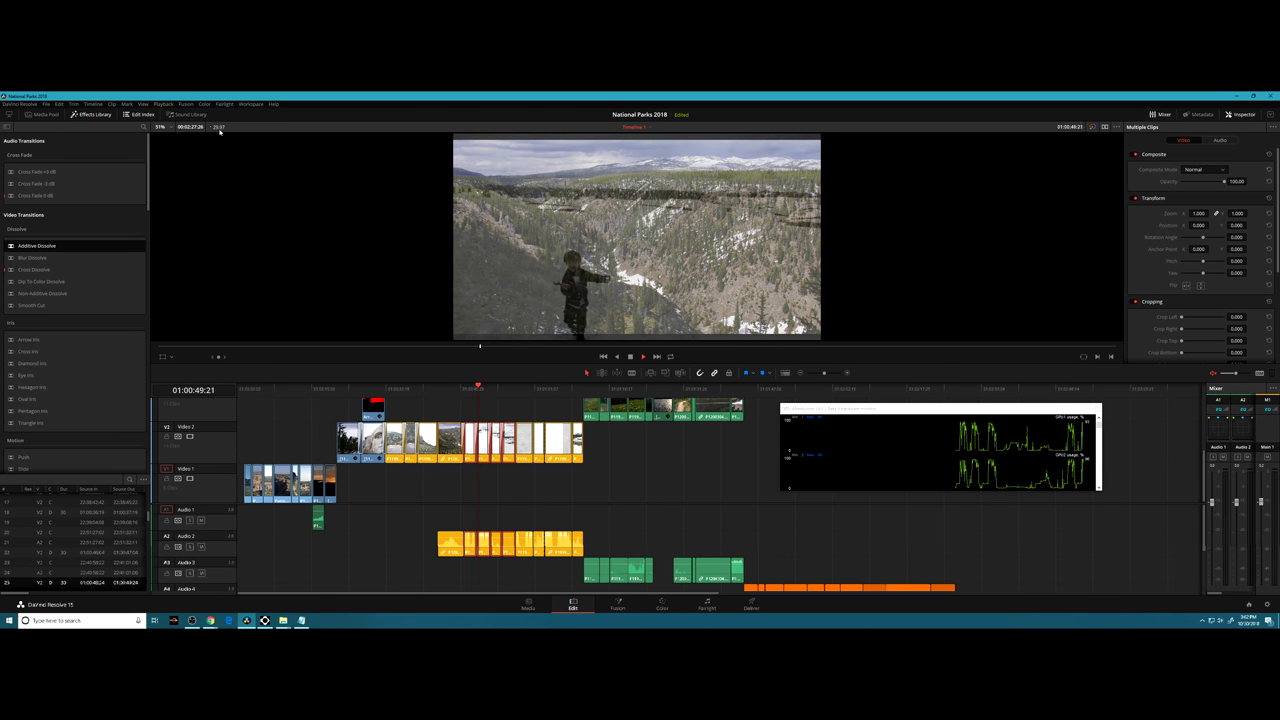
left_click(463, 390)
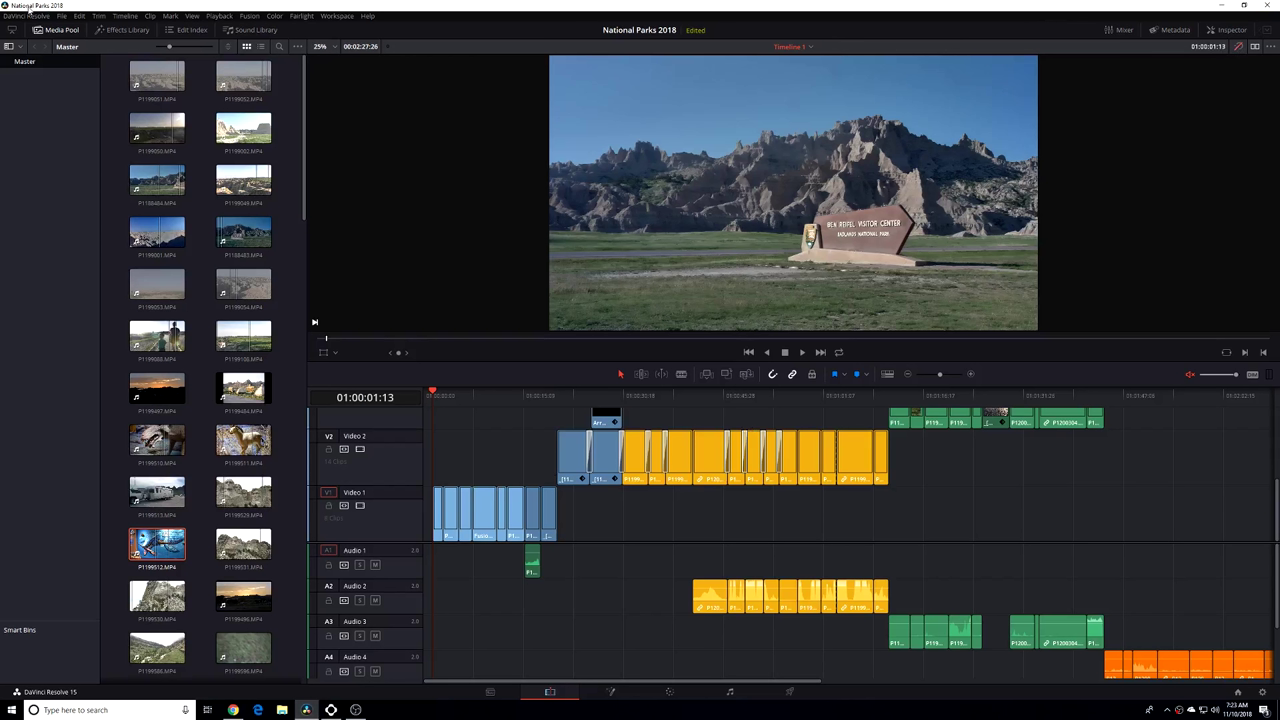
Verify the AMD Radeon RX Vega 11 GPU is configured and Render Cache is None.
left_click(28, 16)
left_click(40, 42)
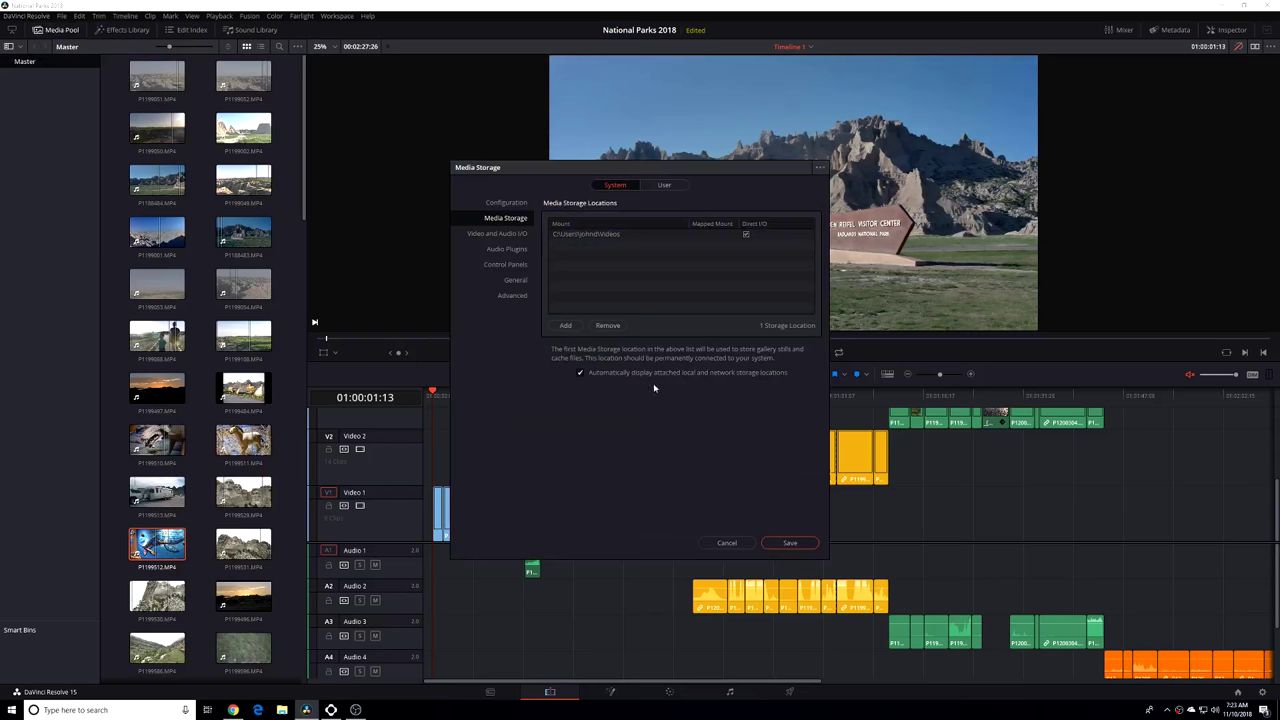
key("Up")
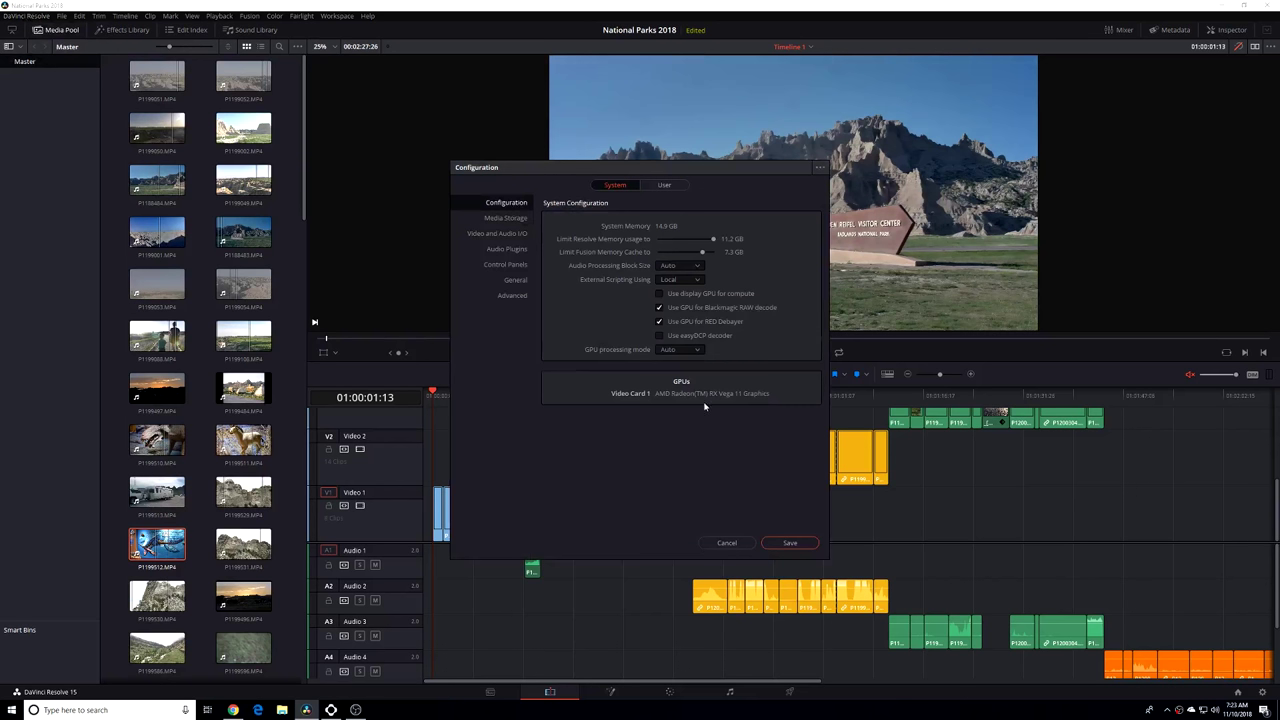
left_click(726, 542)
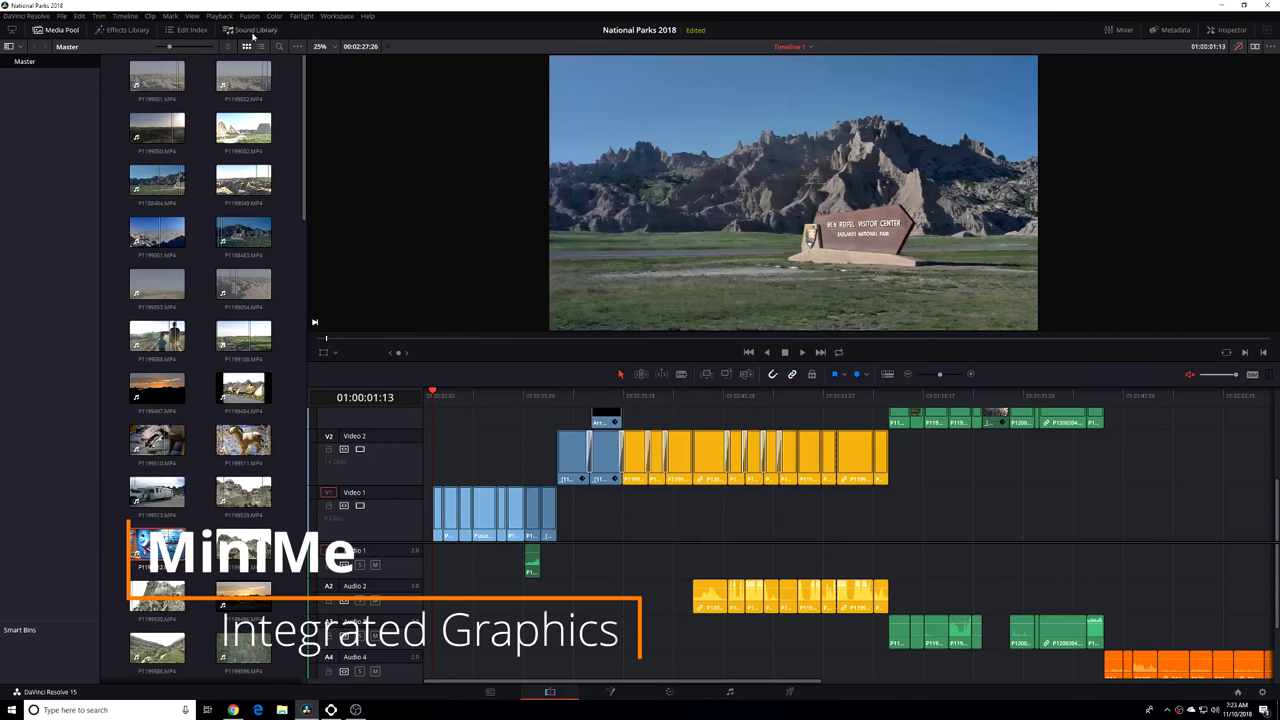
left_click(219, 16)
mouse_move(229, 53)
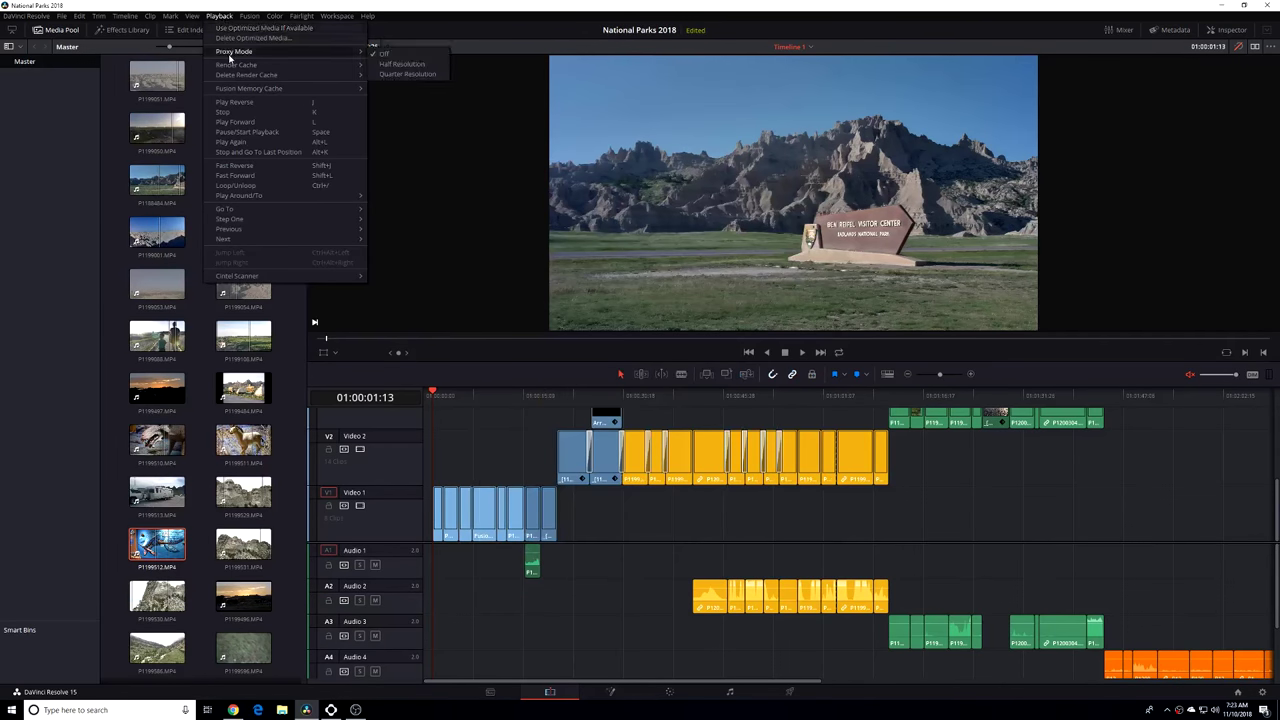
Play the timeline, pausing at the sunset shot, and continue past Mount Rushmore.
left_click(471, 198)
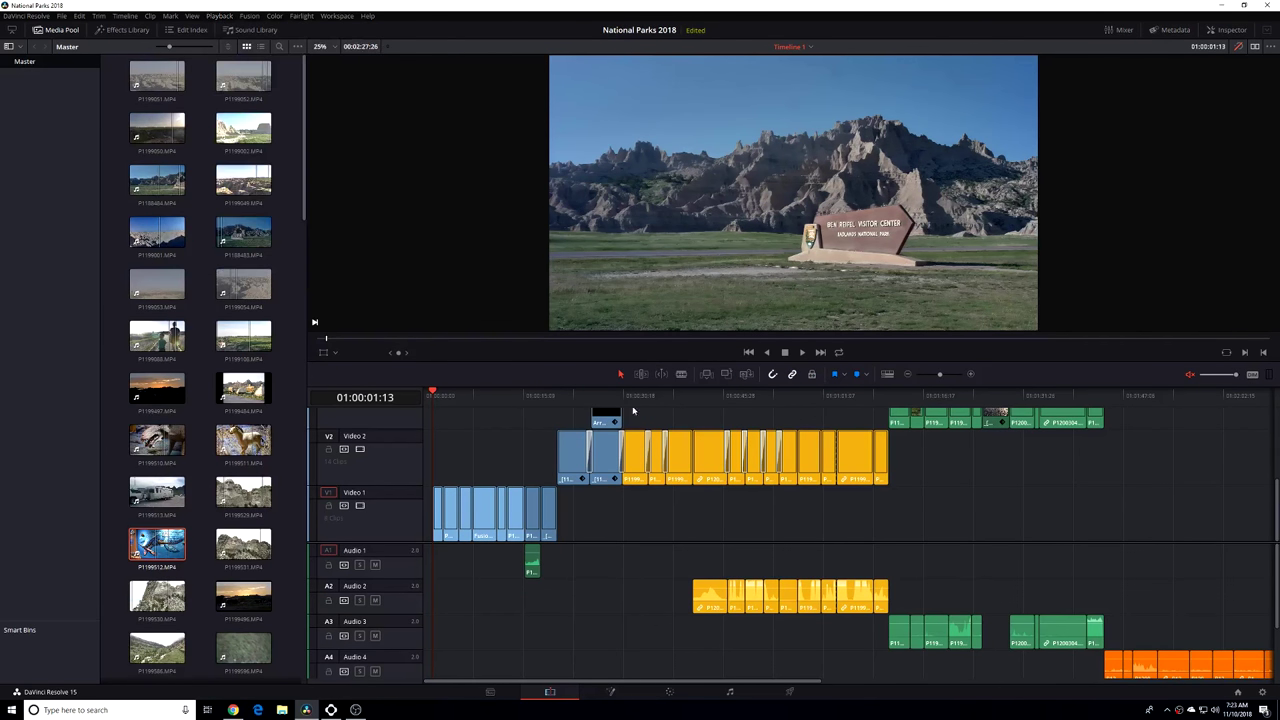
left_click(804, 353)
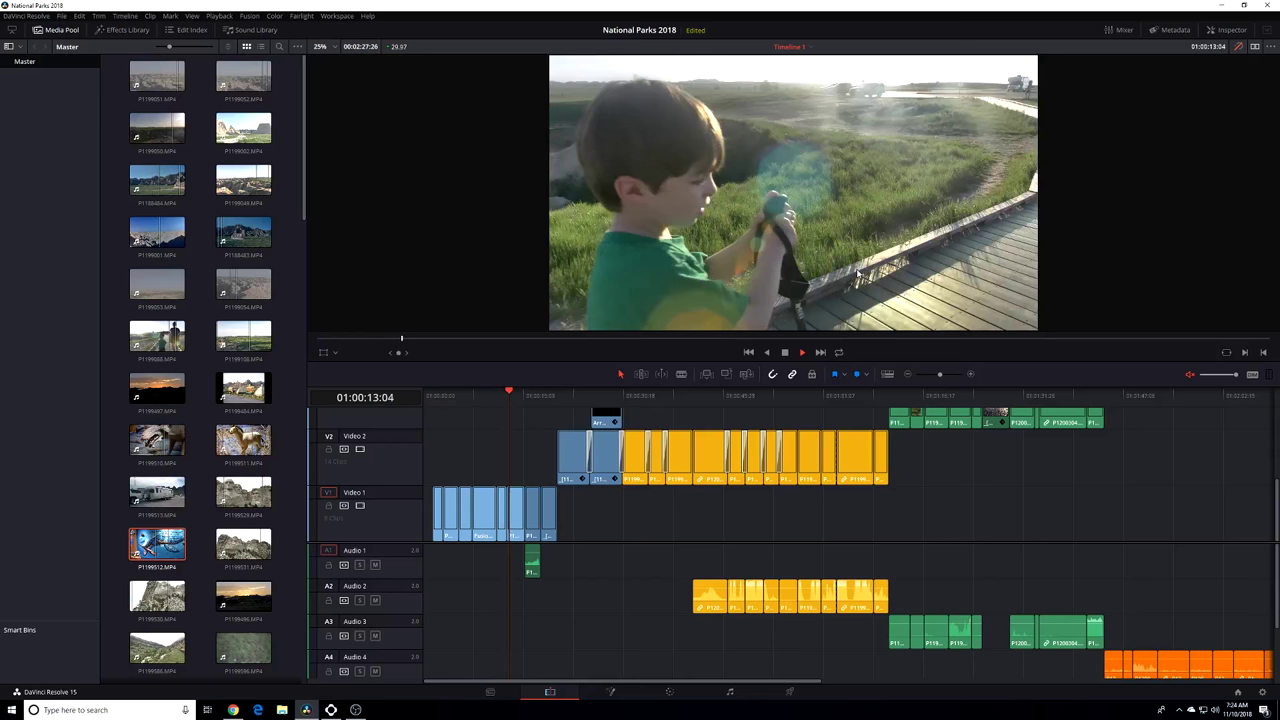
left_click(785, 354)
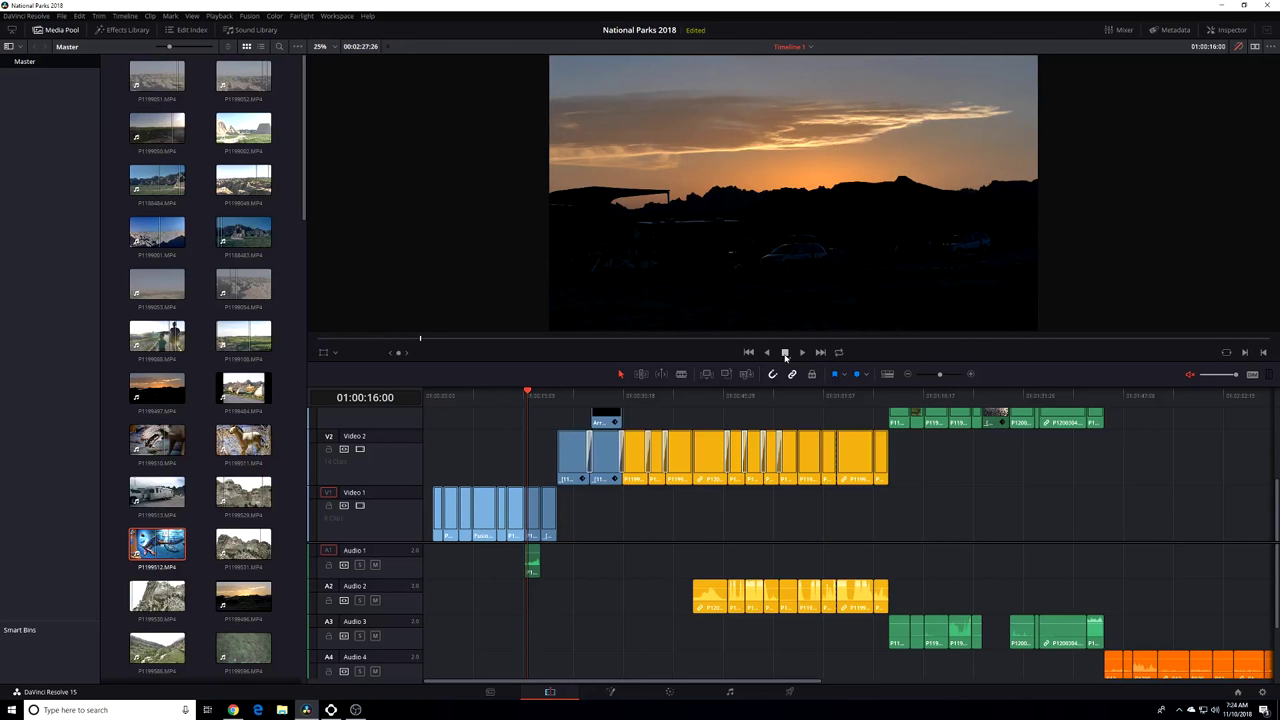
key("space")
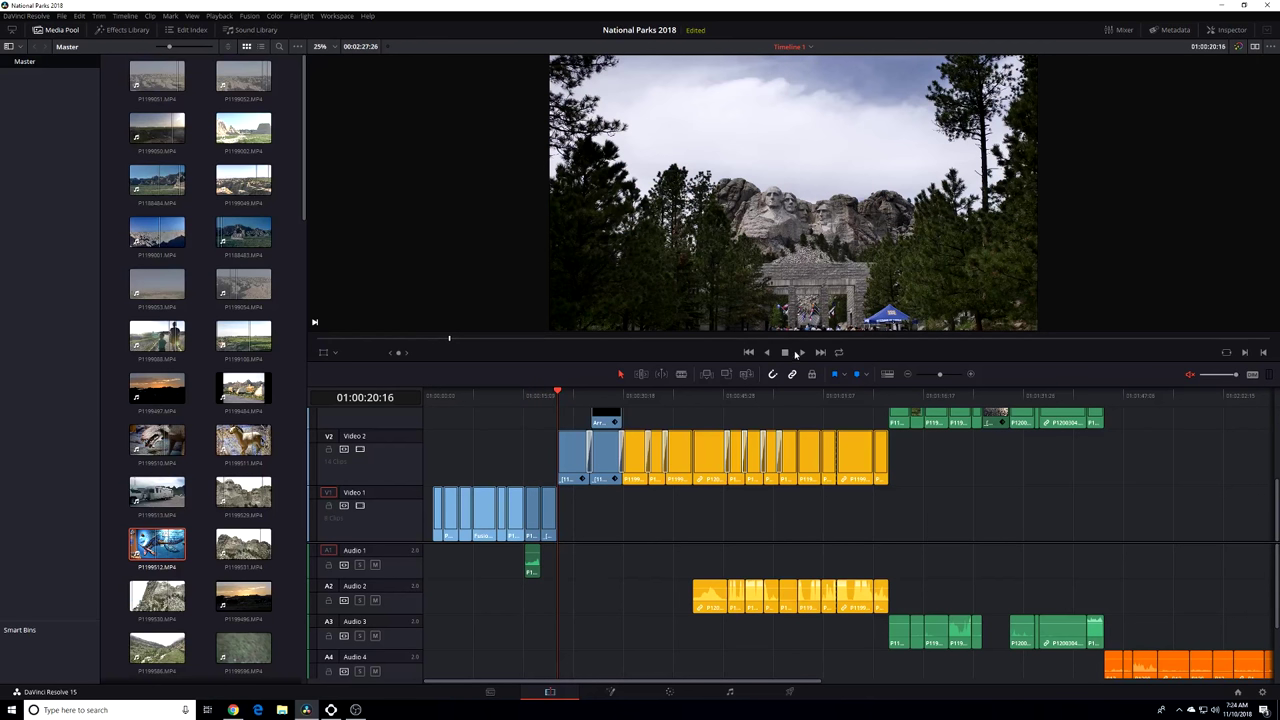
left_click(802, 352)
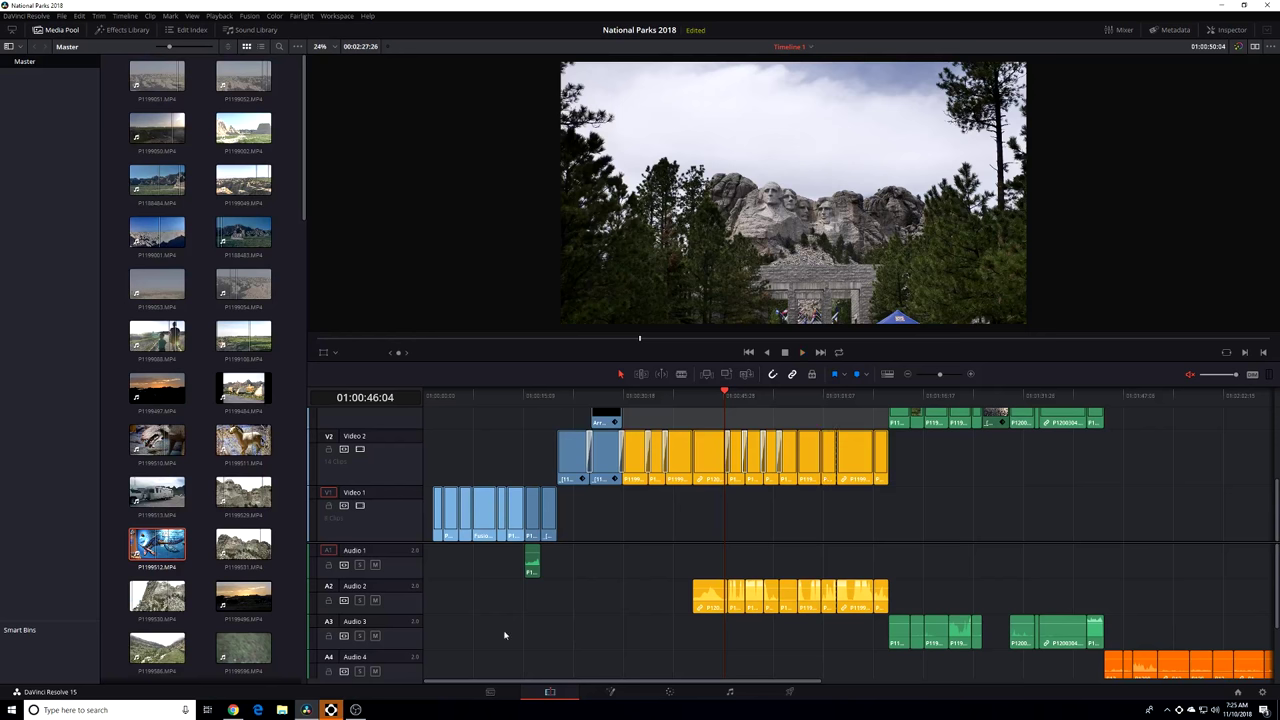
Check CPU and GPU load in the AMD Radeon hardware monitor, then bring OBS forward.
left_click(331, 710)
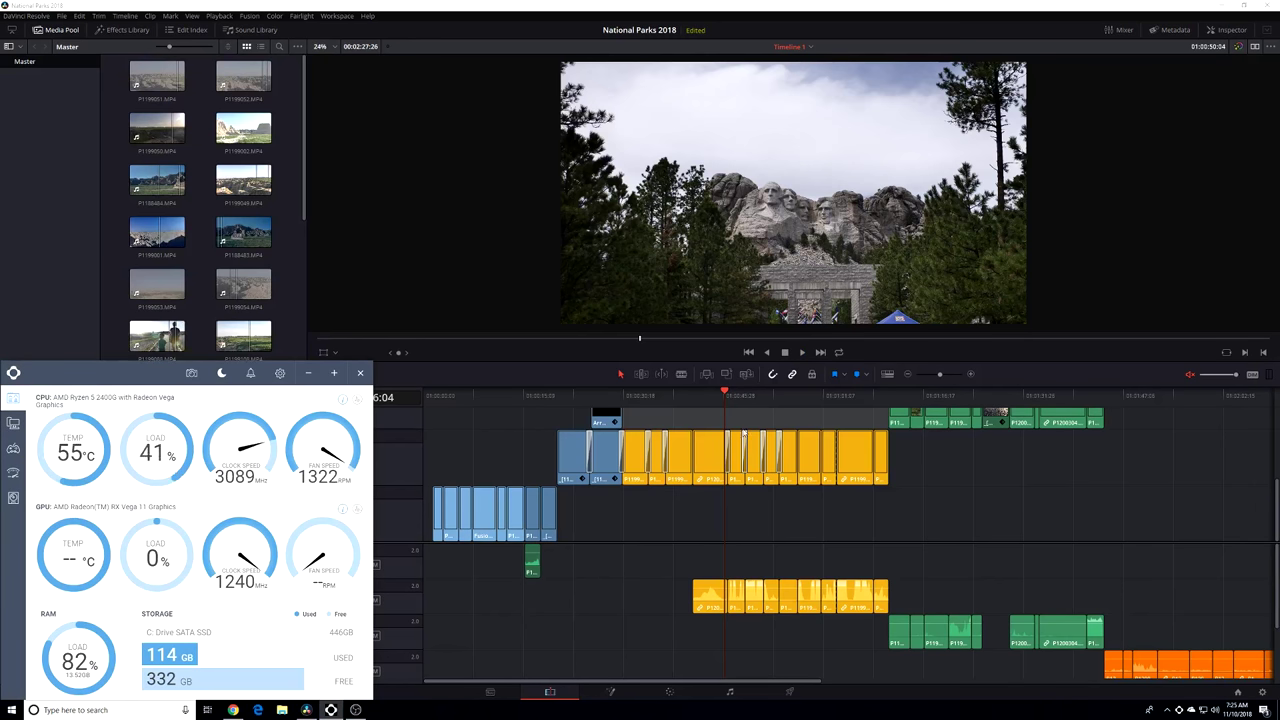
left_click(787, 354)
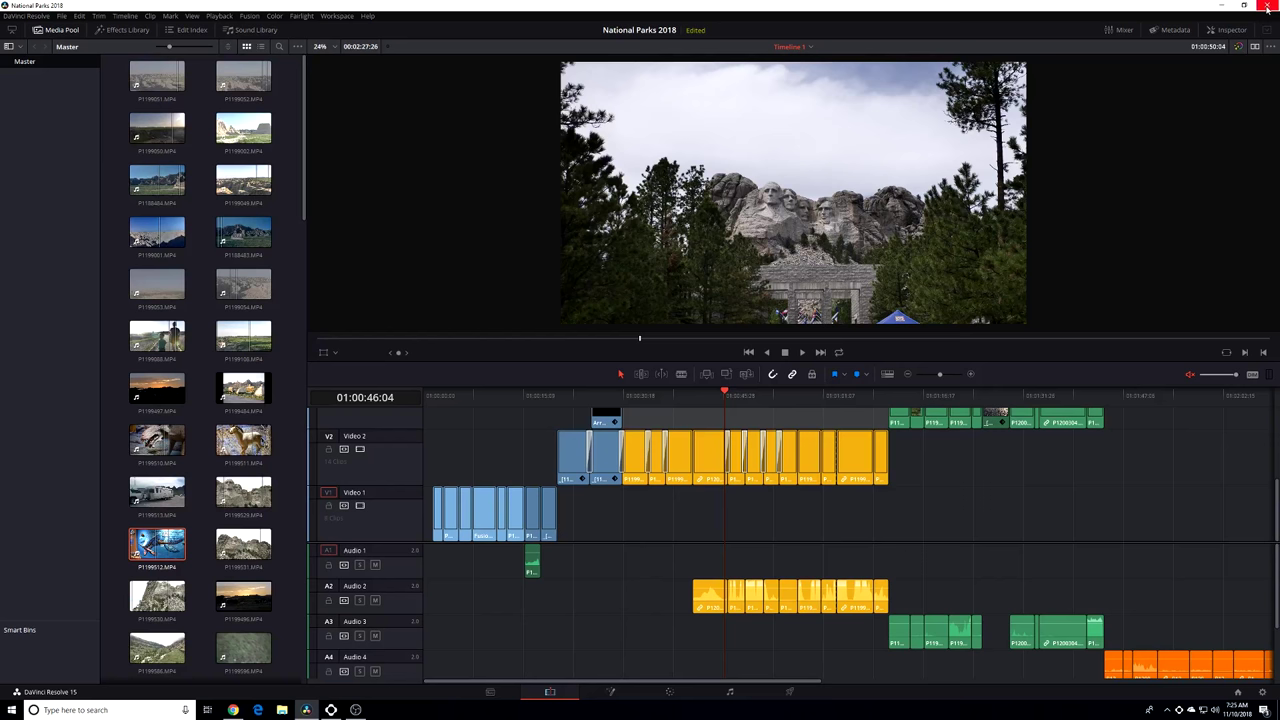
left_click(355, 709)
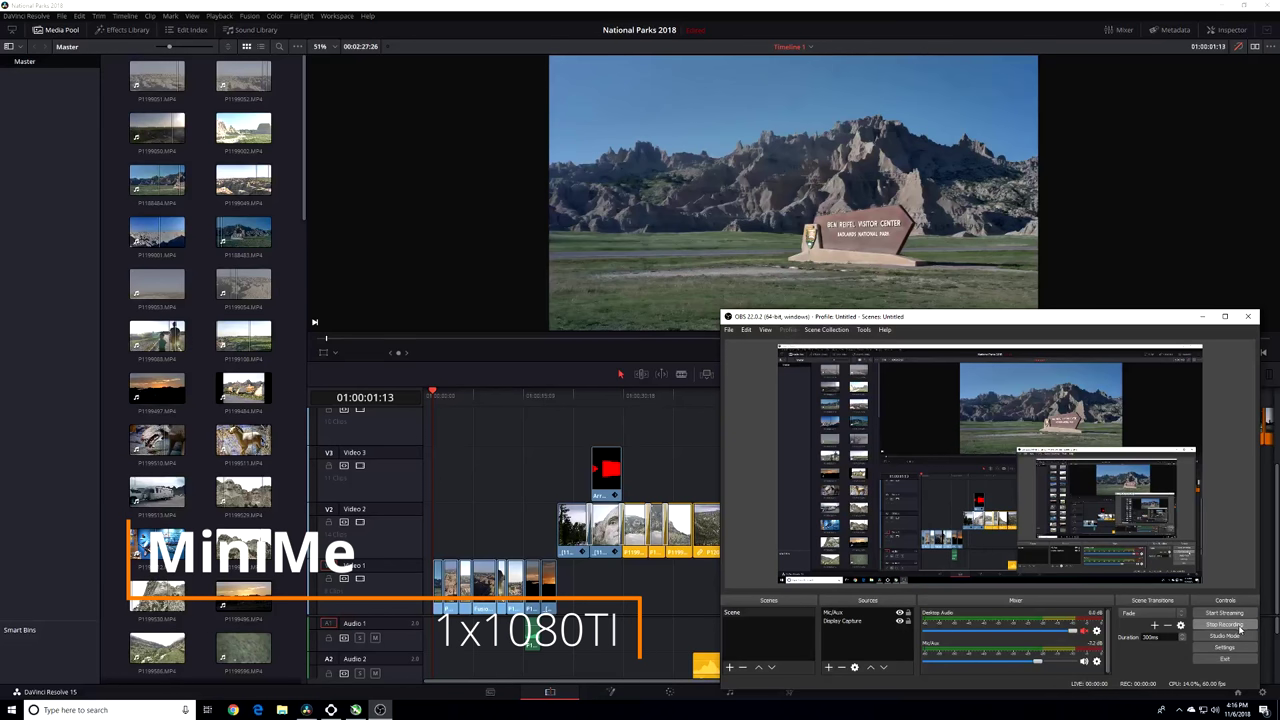
Save the System Configuration with the GeForce GTX 1080 Ti on CUDA and start playback.
left_click(383, 200)
left_click(22, 17)
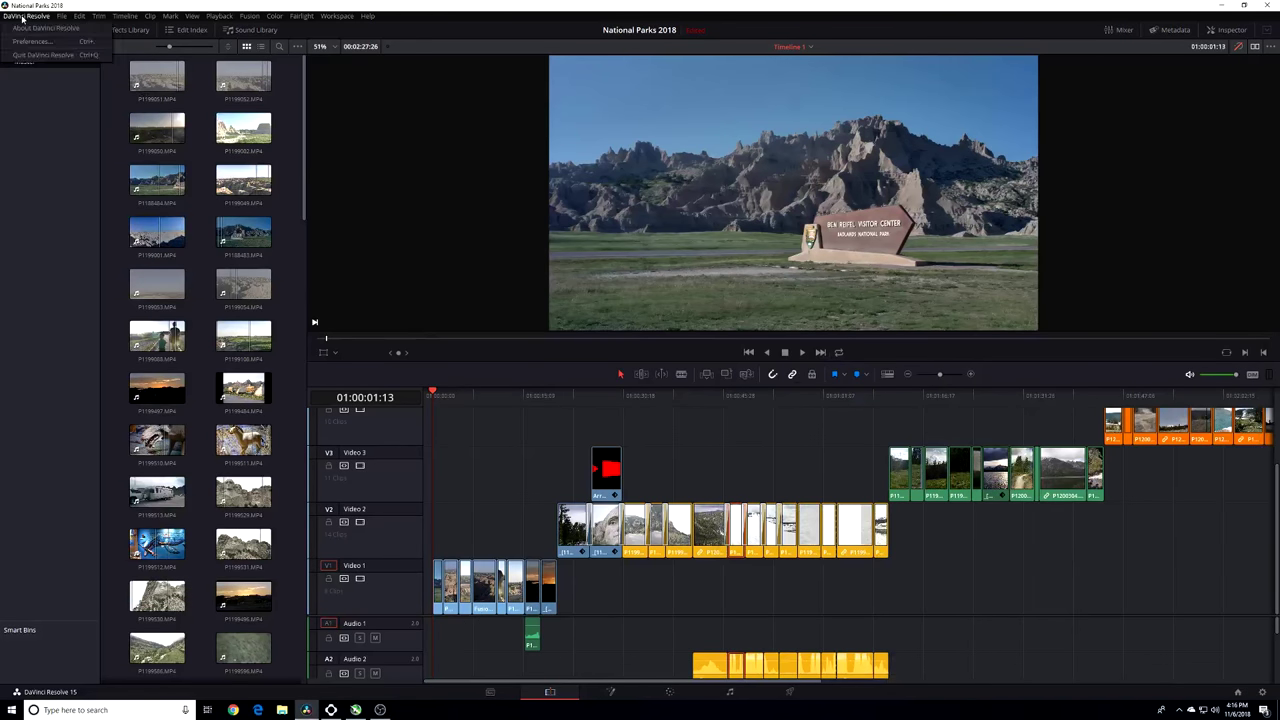
left_click(45, 41)
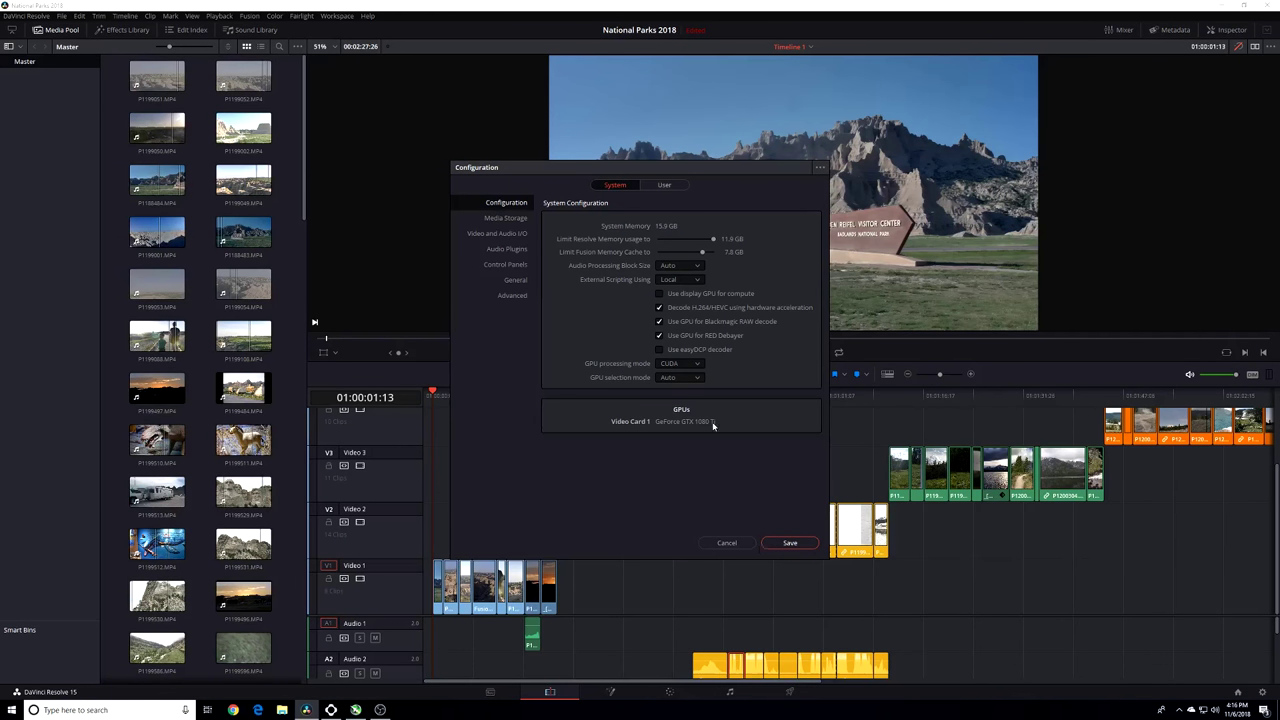
left_click(790, 543)
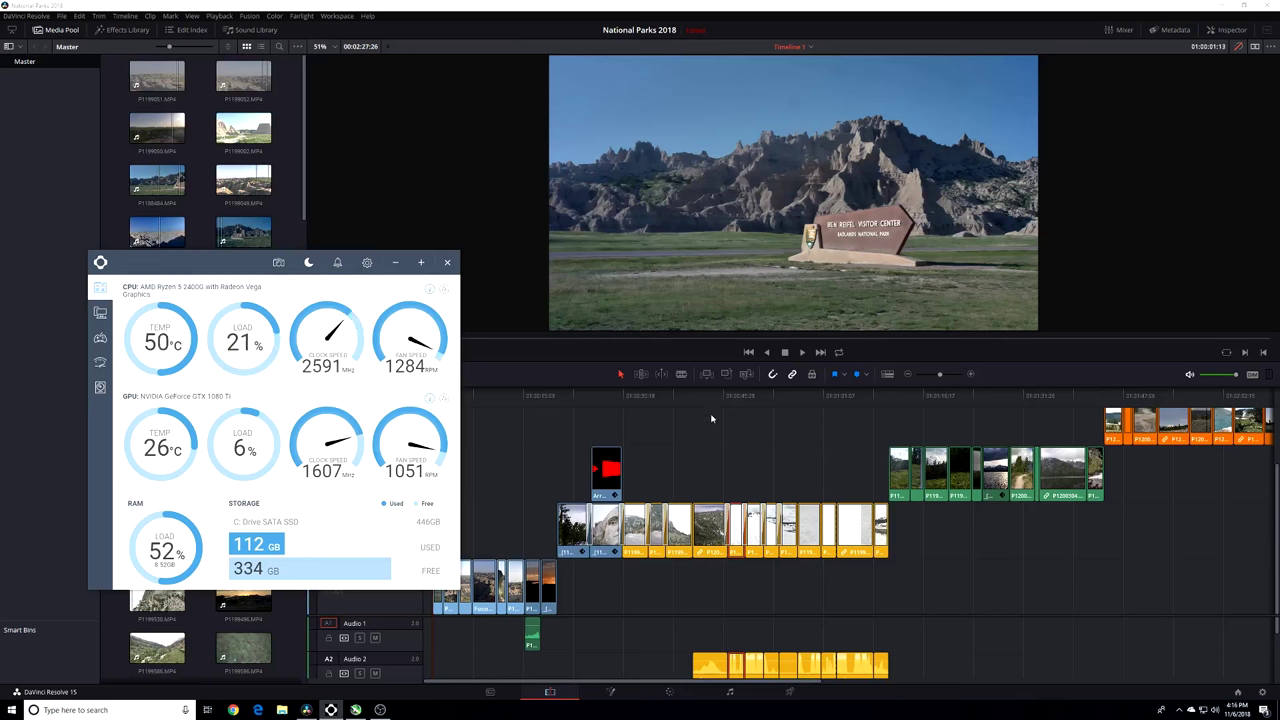
left_click(686, 422)
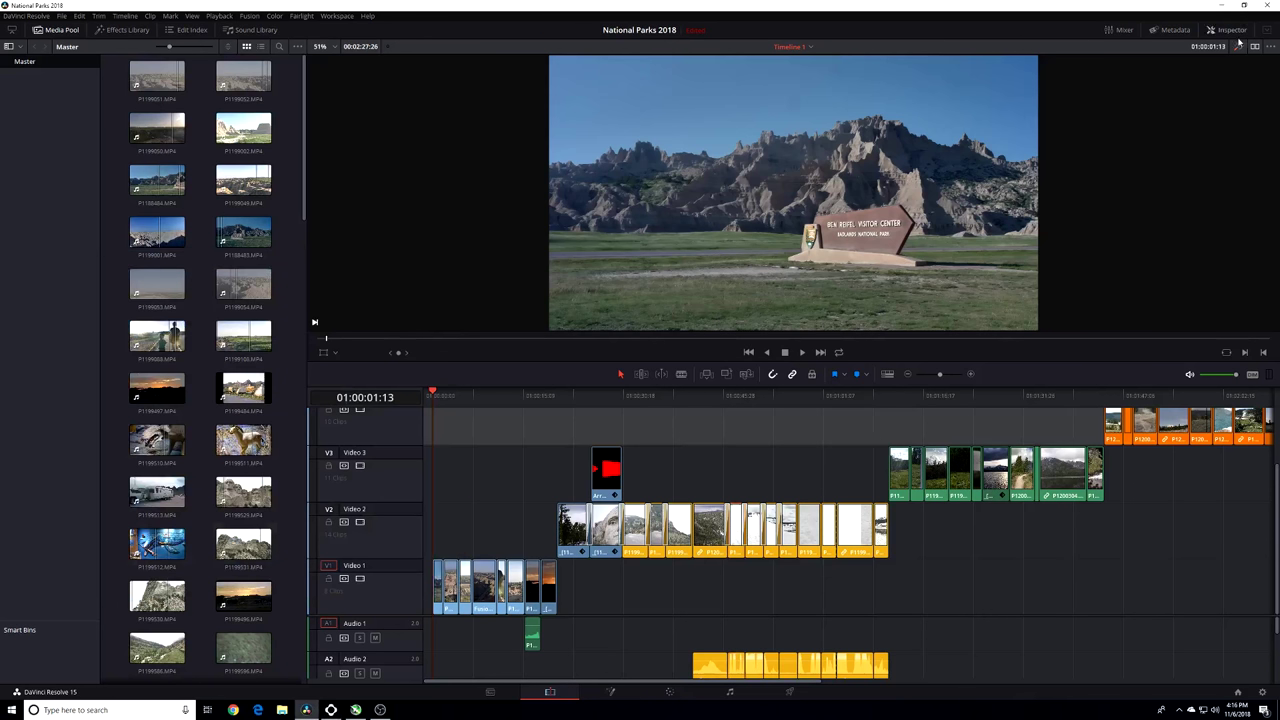
key("space")
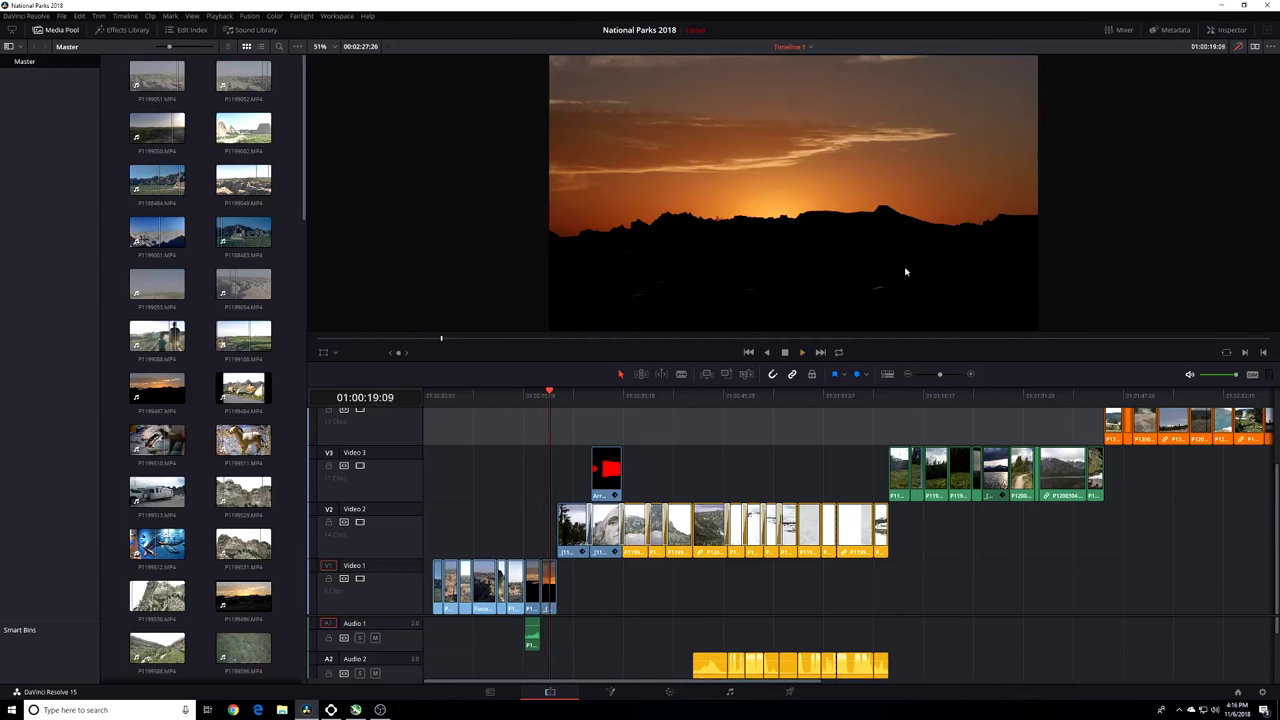
Mute the timeline audio once playback has run past the sunset shot.
left_click(1190, 375)
Play the timeline from the Mount Rushmore clip through to the snowy canyon shot at 01:00:47:28.
left_click(557, 393)
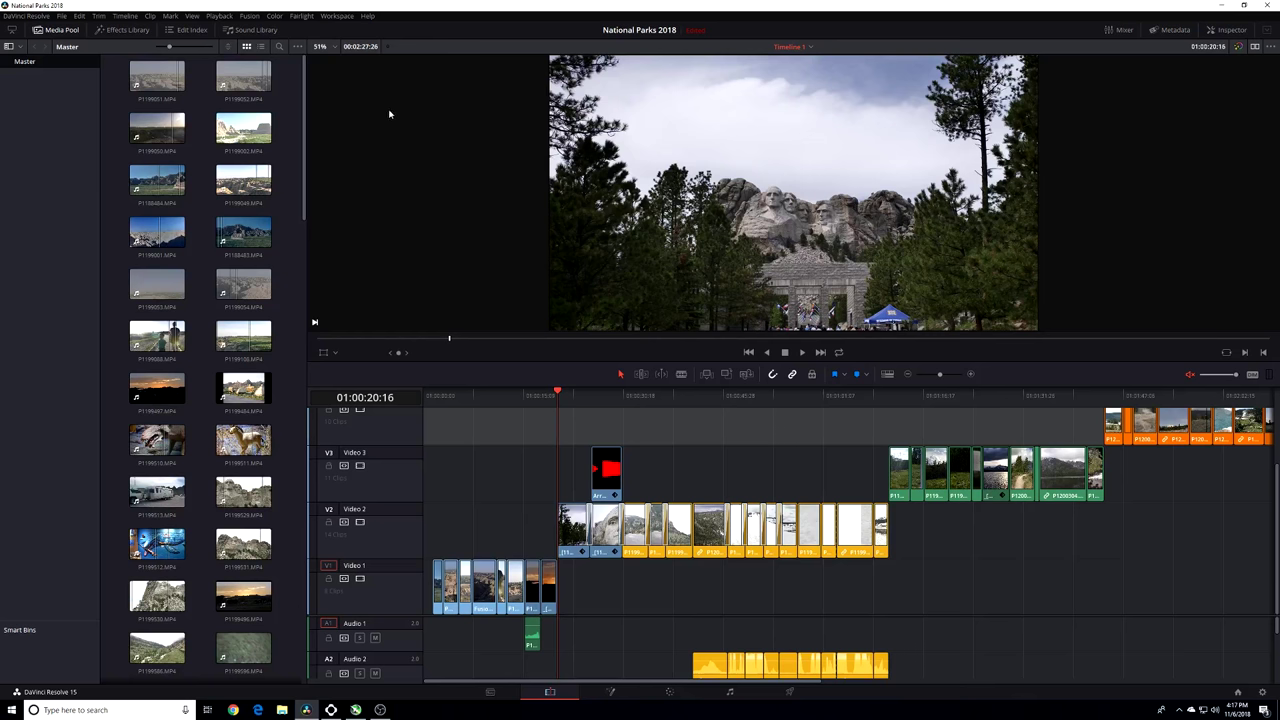
key("space")
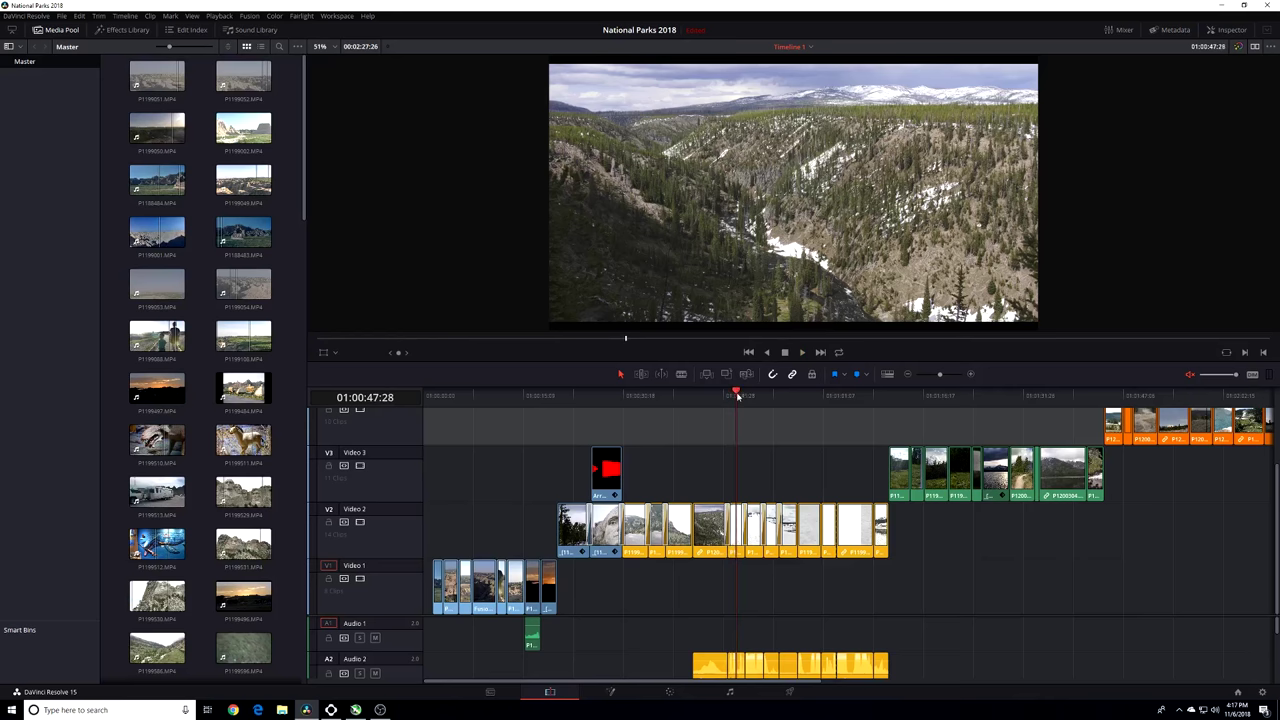
Replay the snowy field clips from about 01:00:44, then return the playhead to 01:00:01:13.
mouse_move(738, 397)
left_mouse_down()
mouse_move(713, 400)
mouse_move(800, 407)
mouse_move(716, 405)
left_mouse_up()
key("space")
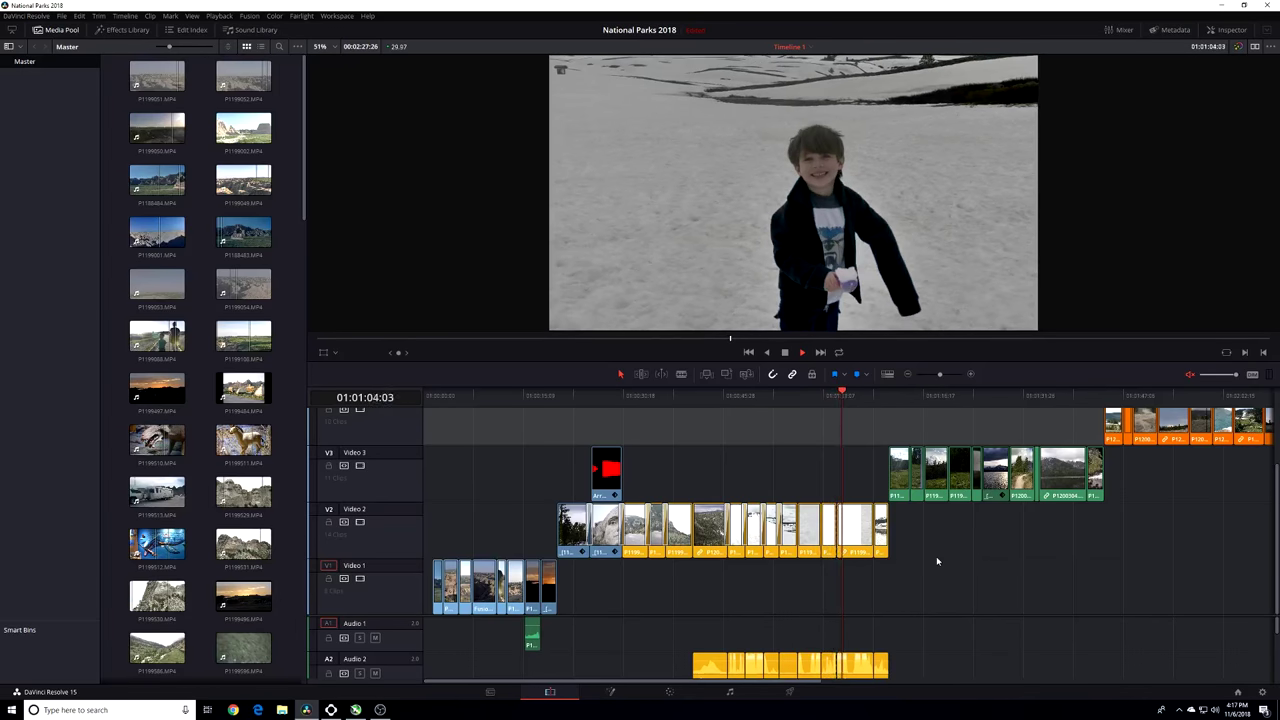
left_click_drag(846, 394, 435, 394)
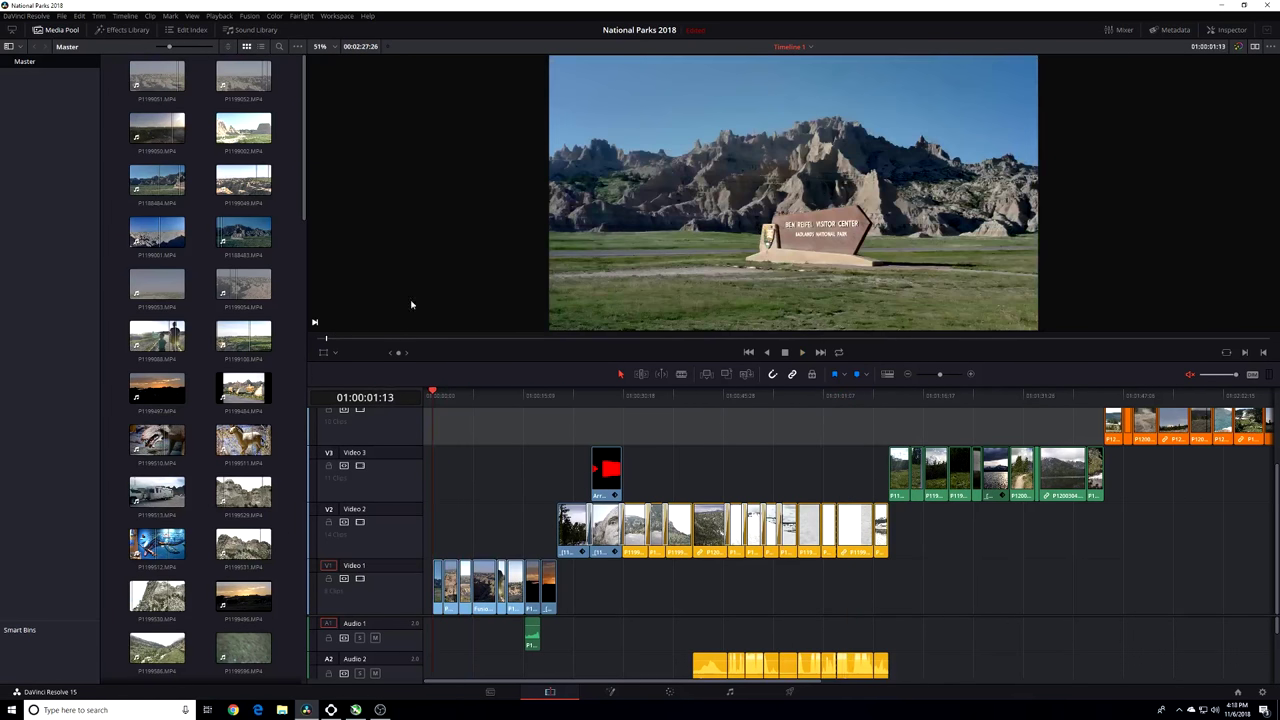
Set Playback Proxy Mode to Half Resolution.
left_click(219, 16)
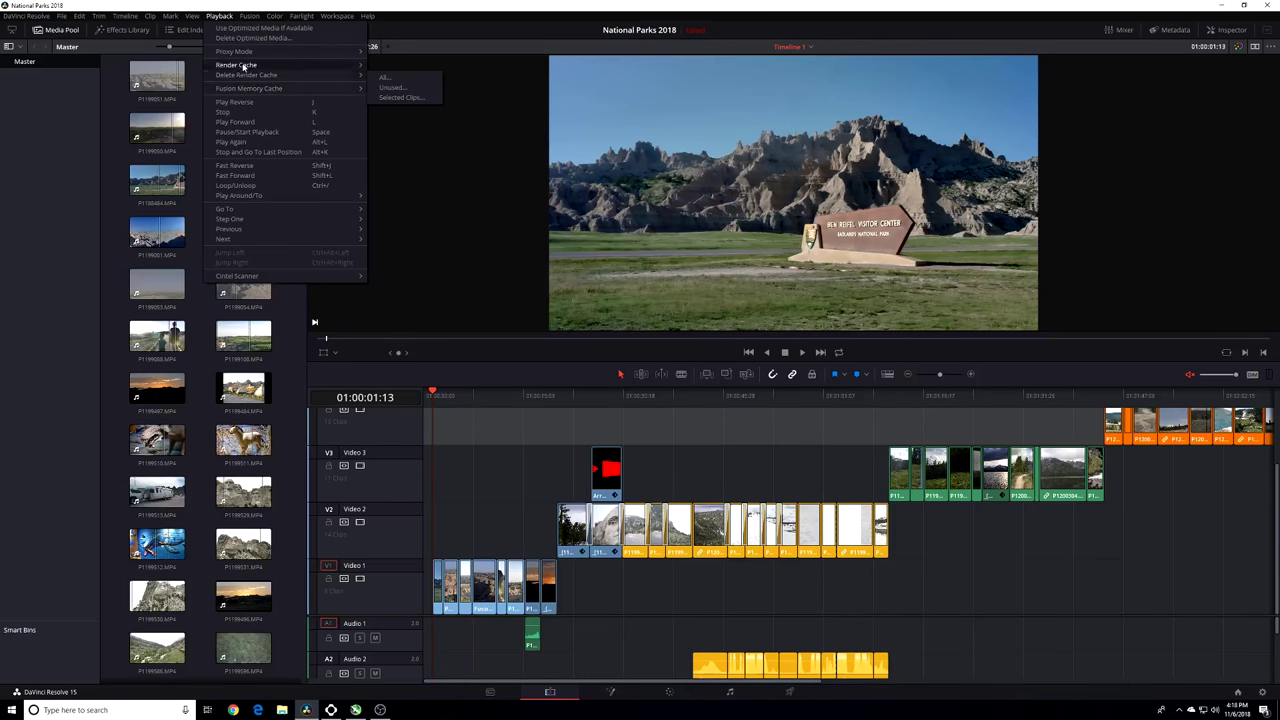
mouse_move(250, 51)
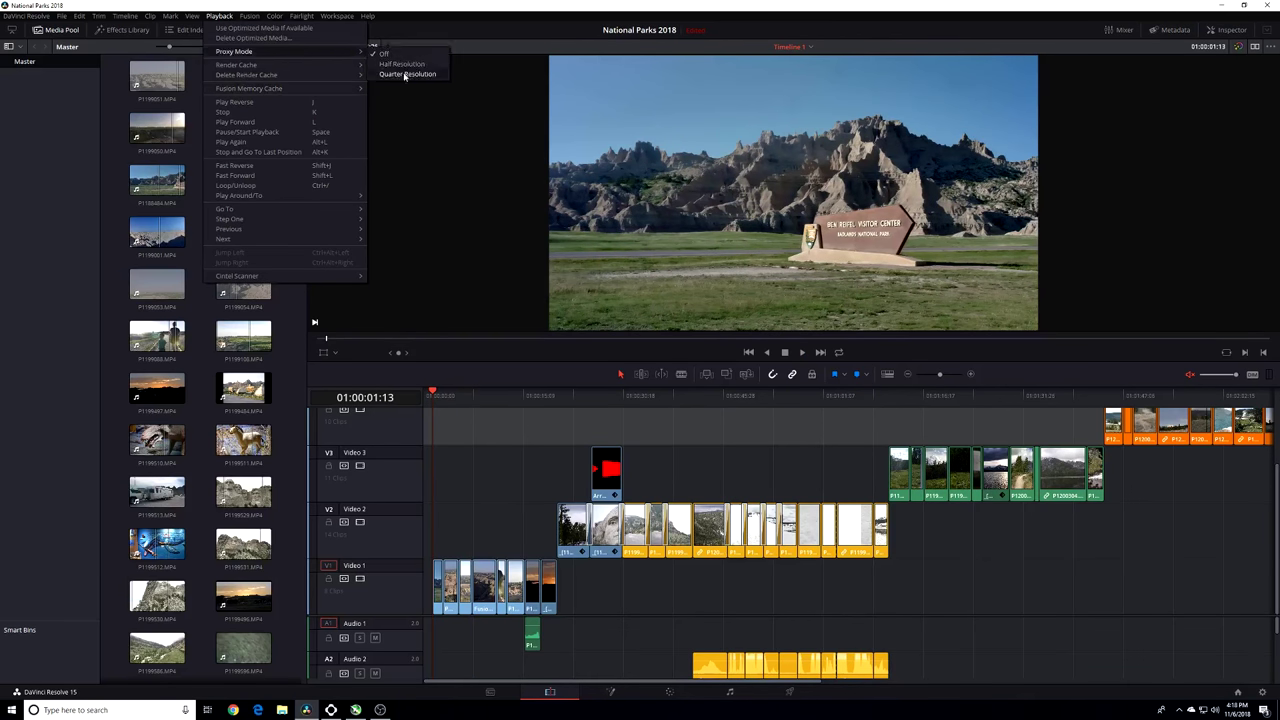
left_click(410, 64)
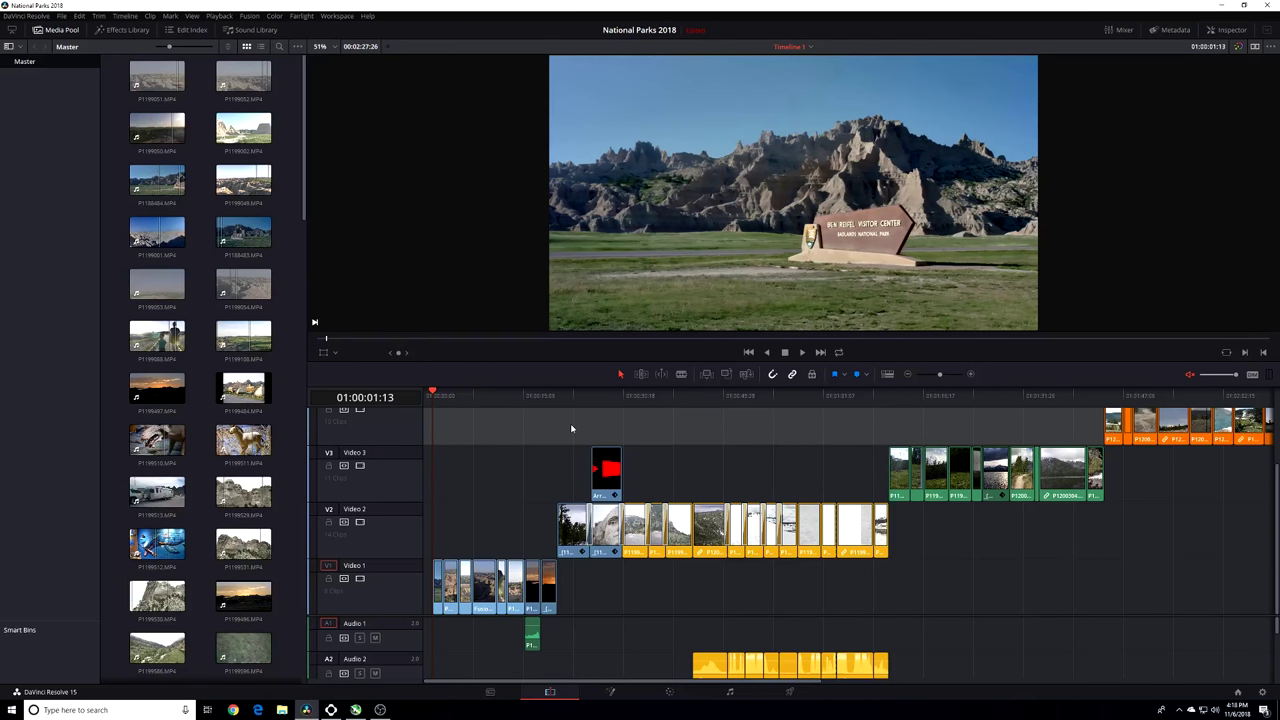
Show the Radeon hardware monitor with per-core CPU graphs, positioned higher on screen.
left_click(331, 710)
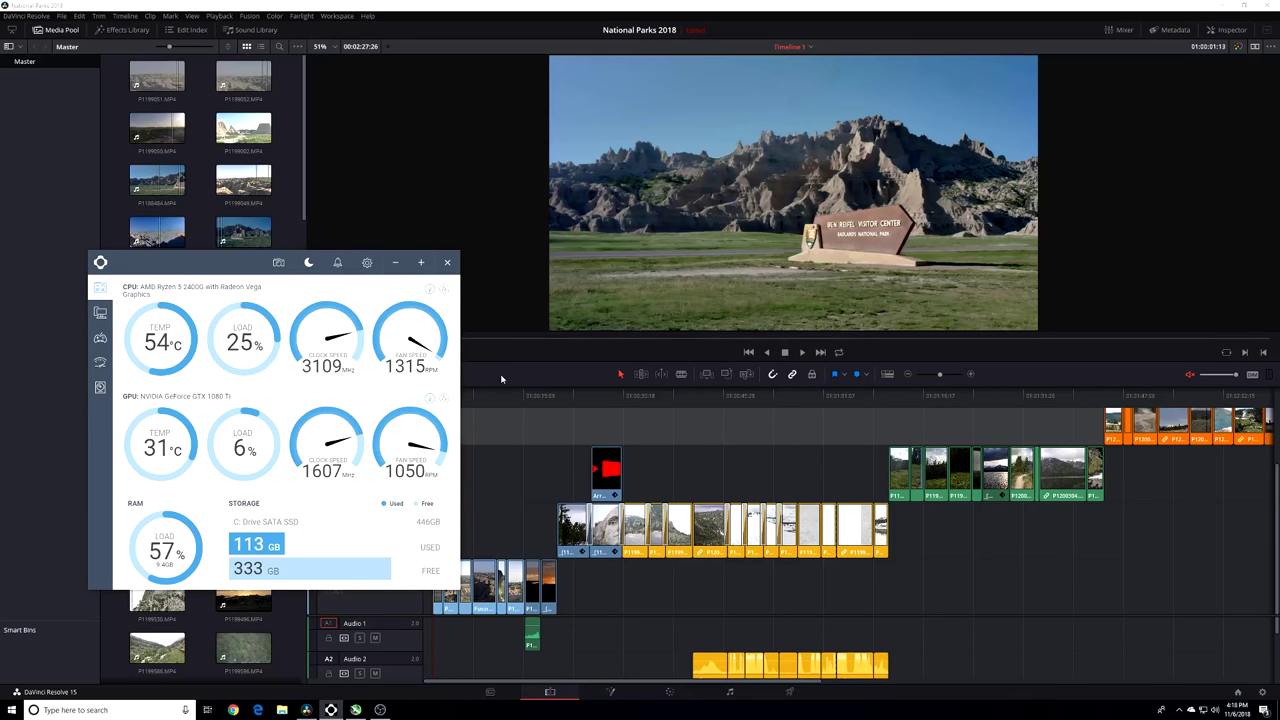
left_click(444, 290)
left_click_drag(240, 263, 193, 137)
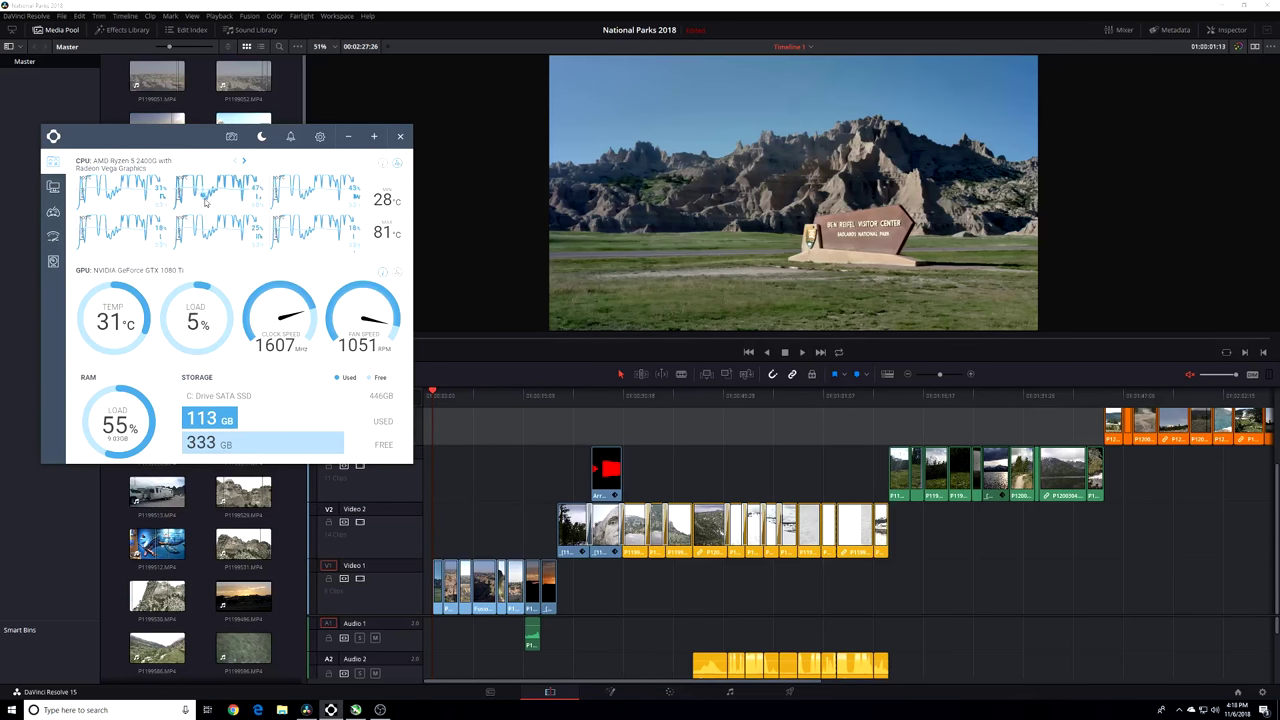
Bring Resolve back in front and play the timeline from 01:00:01:13 with Half Resolution proxy.
left_click(505, 5)
key("space")
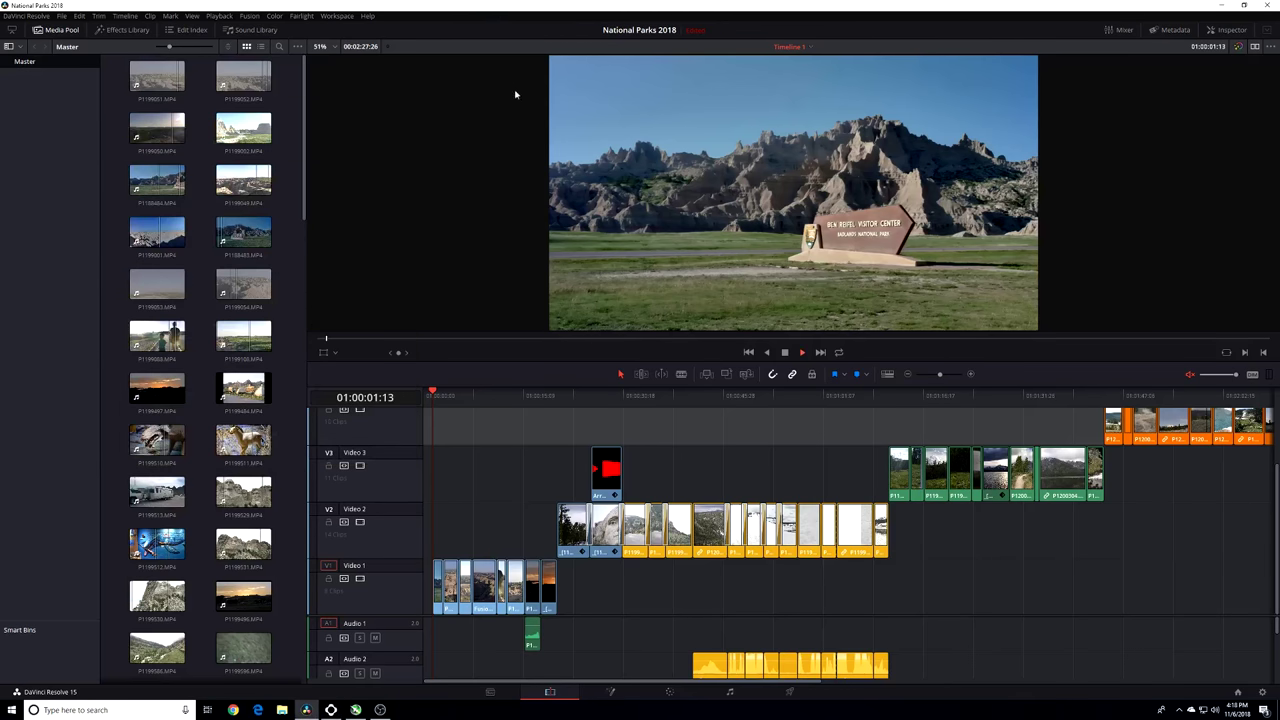